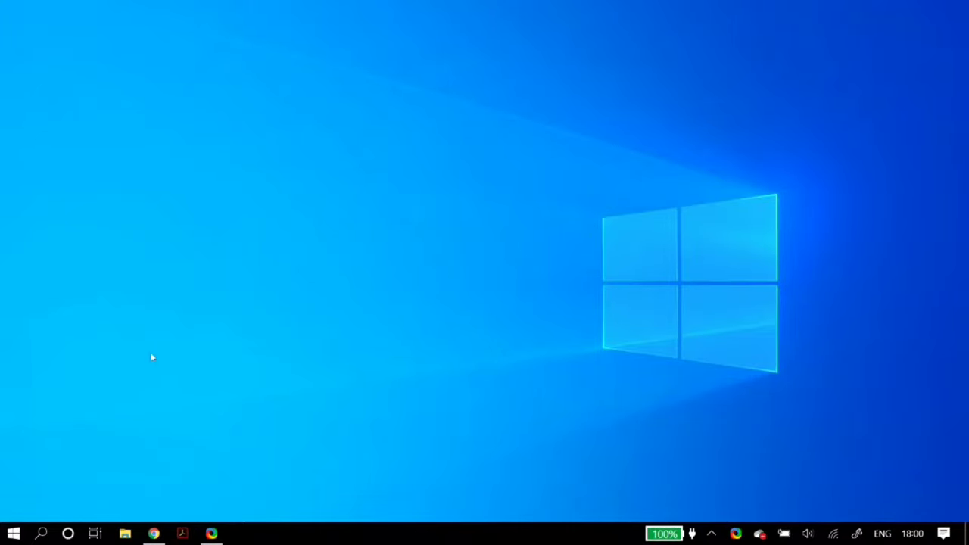
# Step: Open Microphone privacy settings from a 'micro' search and confirm device-wide microphone access is on
pyautogui.write('micro')
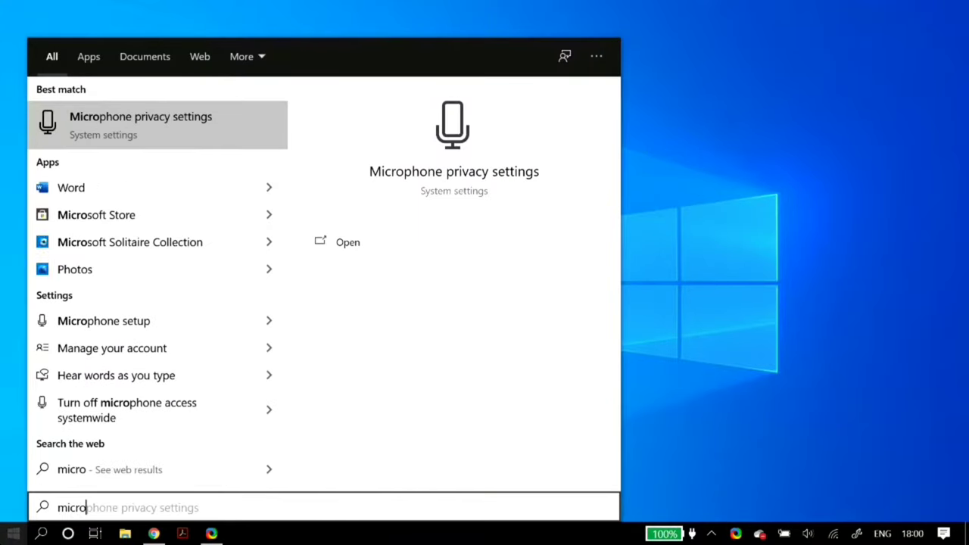
pyautogui.click(243, 137)
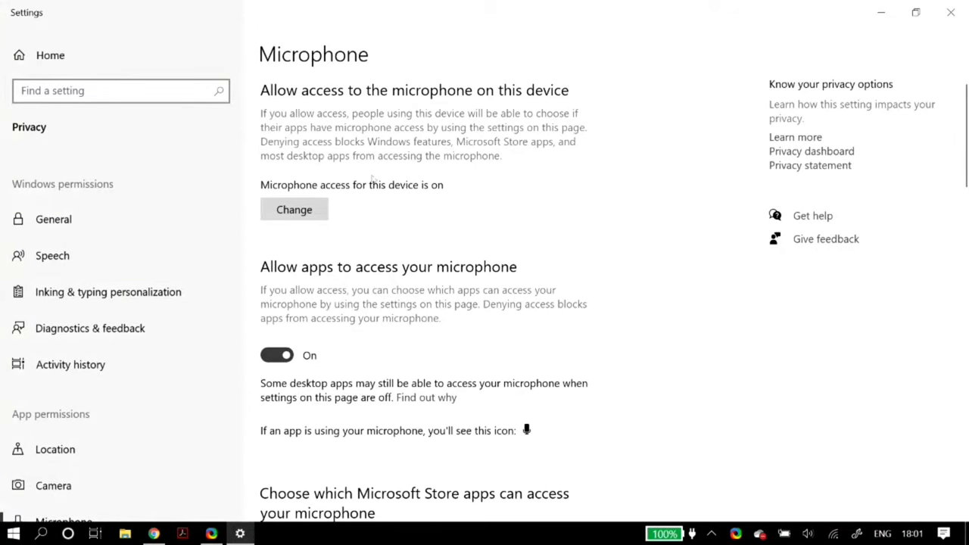
pyautogui.click(267, 211)
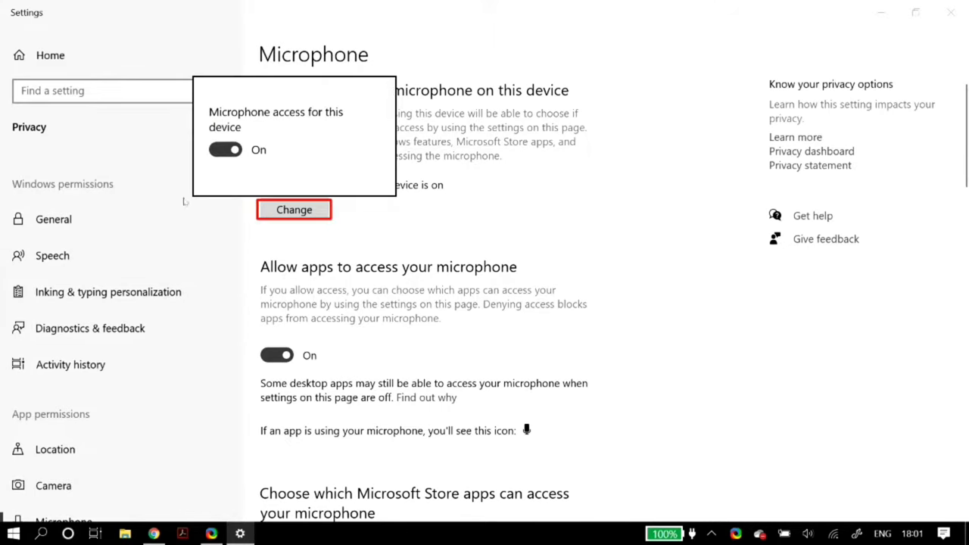
pyautogui.click(528, 144)
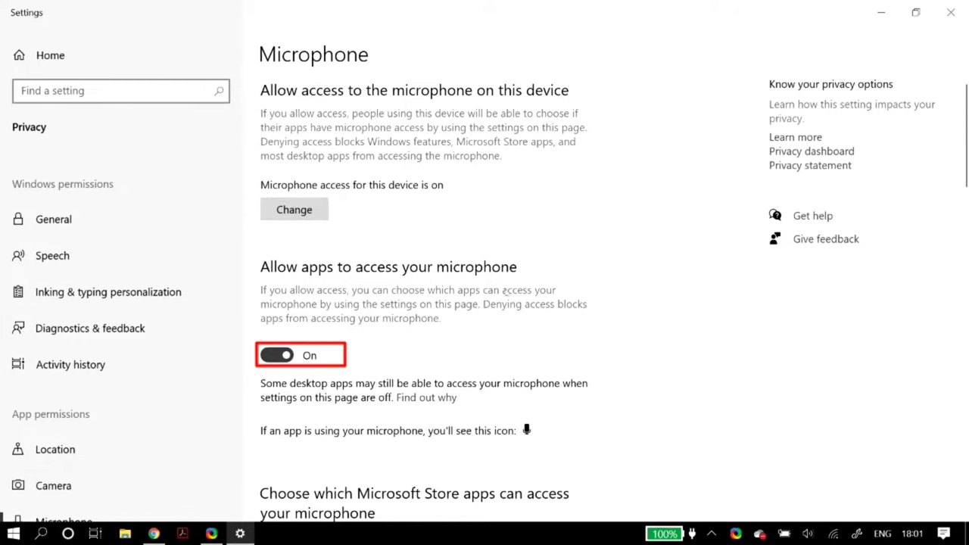
# Step: Review the app toggles to confirm Store and desktop apps may use the microphone
pyautogui.scroll(-3, 503, 290)
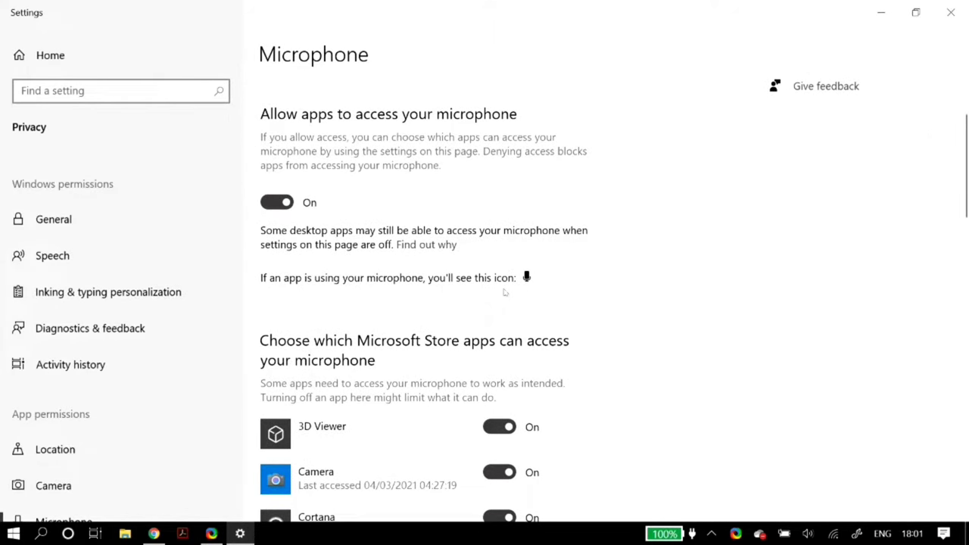
pyautogui.scroll(-5, 503, 292)
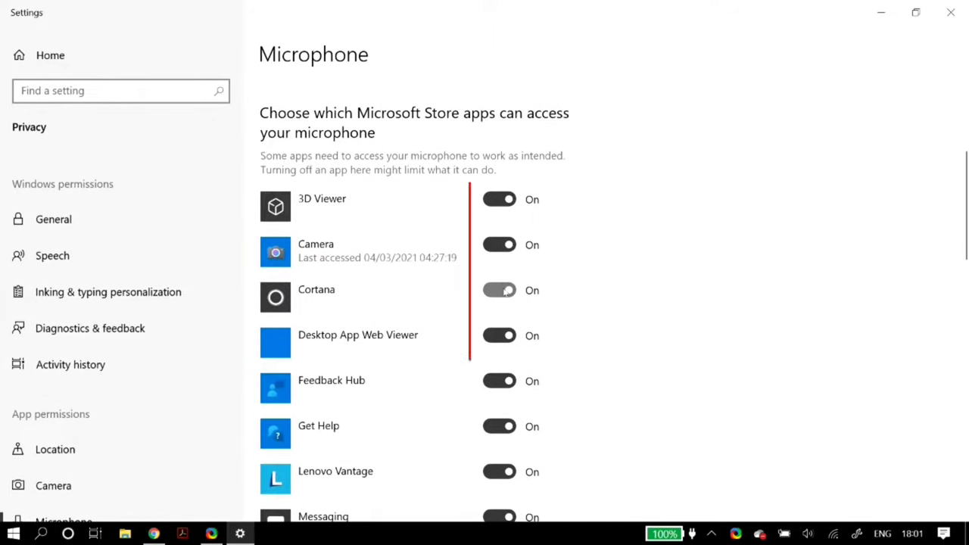
pyautogui.scroll(-15, 505, 291)
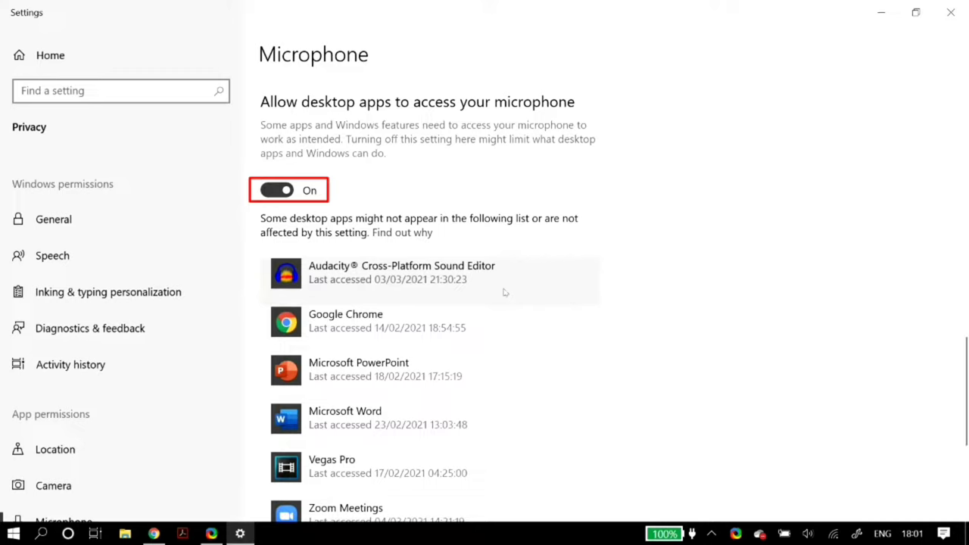
pyautogui.scroll(-5, 504, 292)
pyautogui.scroll(15, 504, 292)
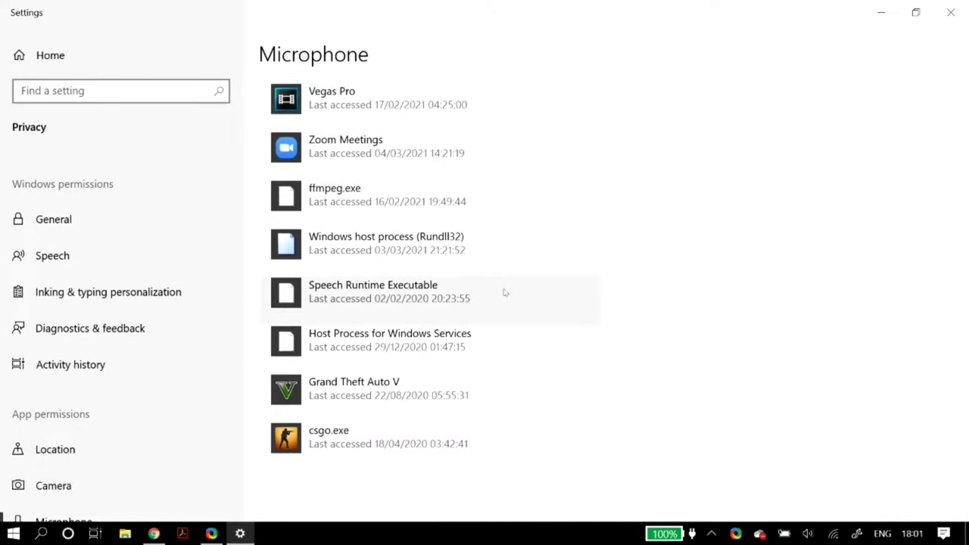
pyautogui.scroll(4, 507, 292)
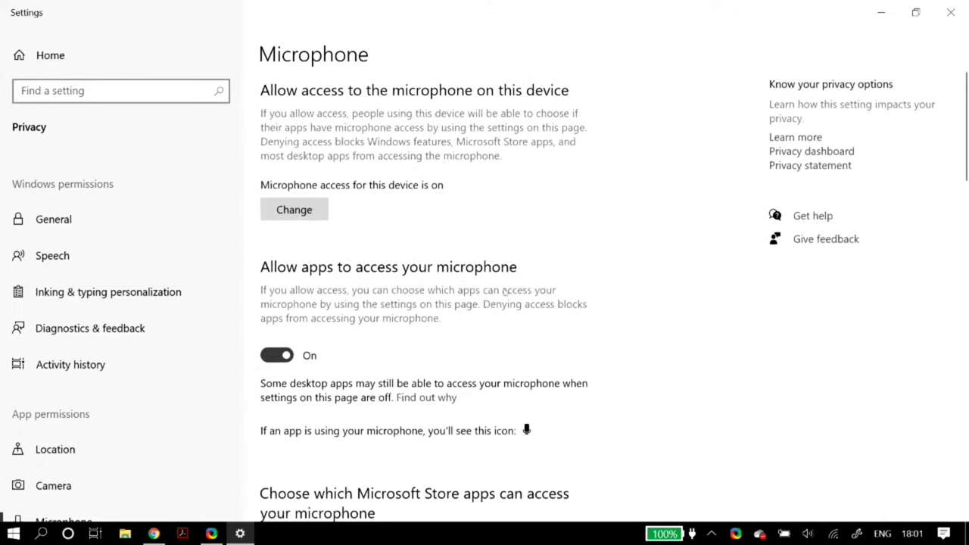
pyautogui.click(130, 102)
# Step: Search settings for 'trou' and go to the Troubleshoot settings page
pyautogui.write('rou')
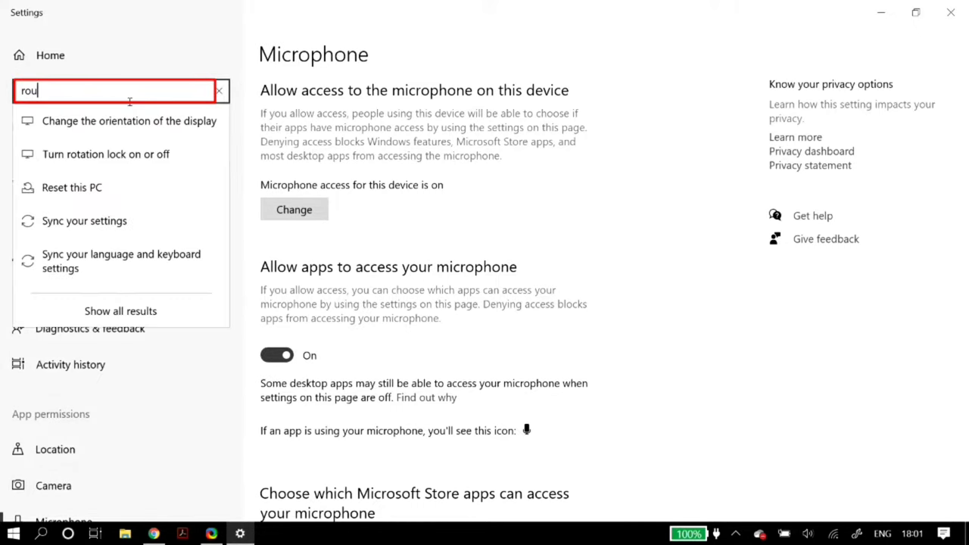
pyautogui.press('BackSpace')
pyautogui.press('BackSpace')
pyautogui.press('BackSpace')
pyautogui.write('trou')
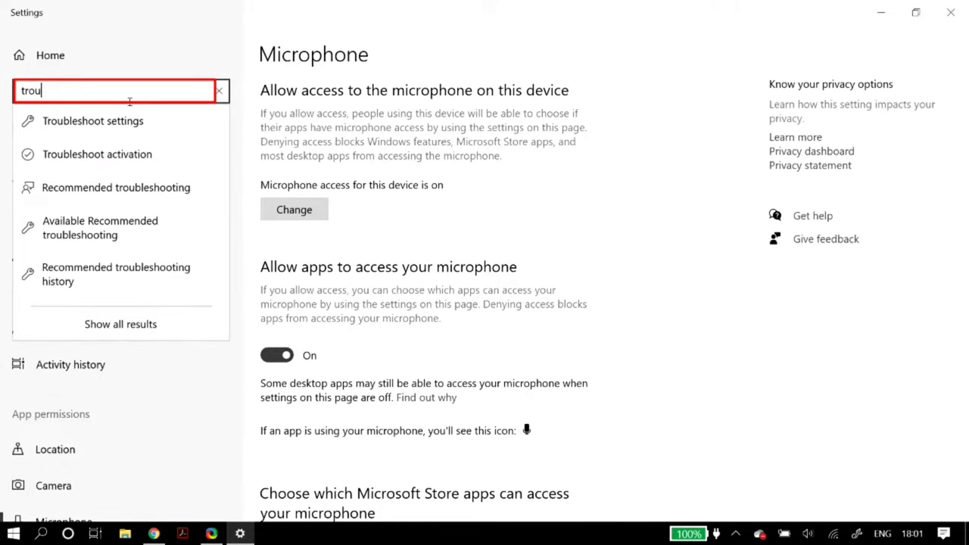
pyautogui.click(160, 125)
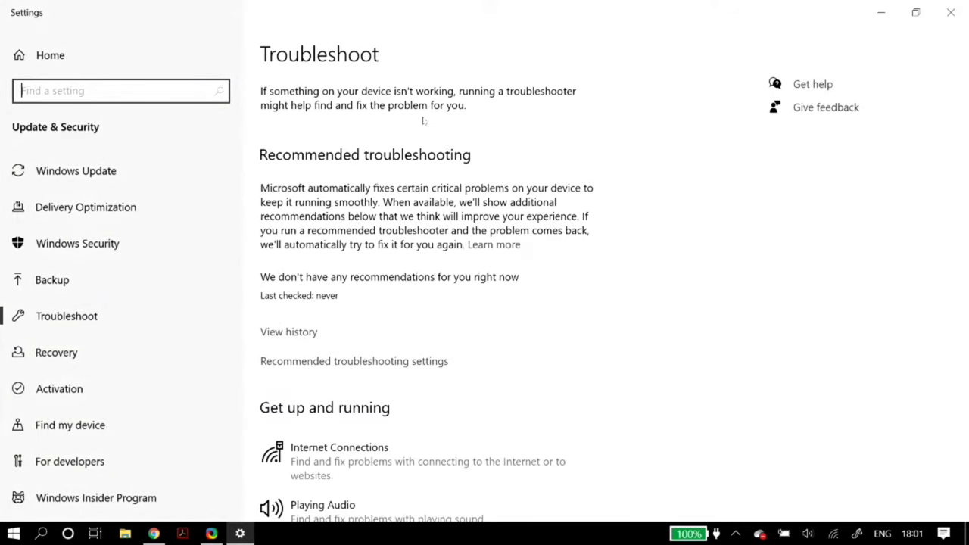
pyautogui.scroll(-4, 424, 121)
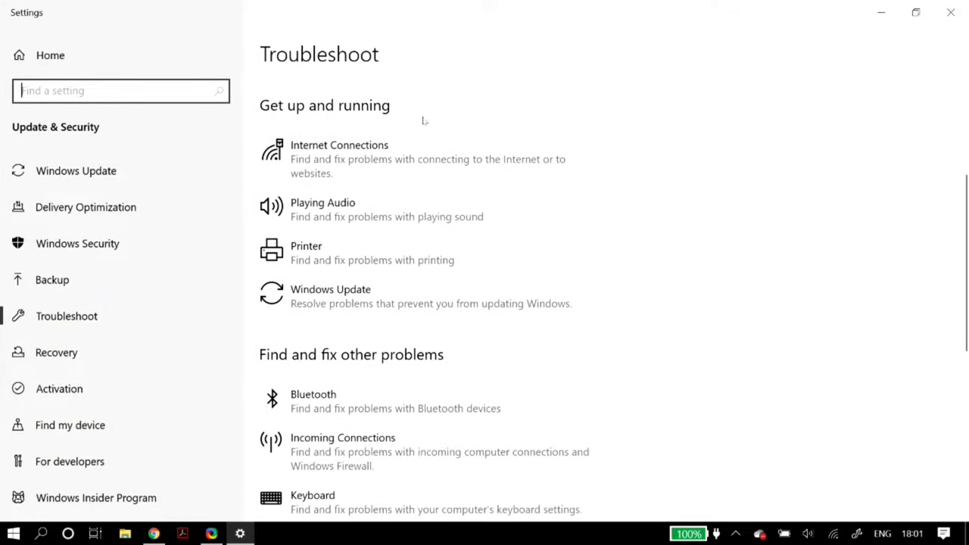
# Step: Expand the Playing Audio, Recording Audio and Speech troubleshooters, ending on Playing Audio
pyautogui.click(413, 210)
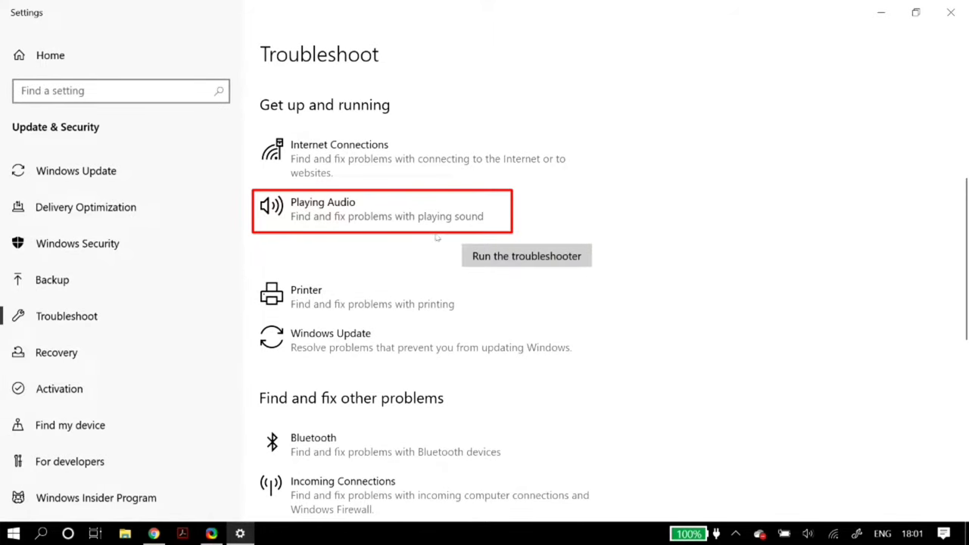
pyautogui.scroll(-5, 437, 238)
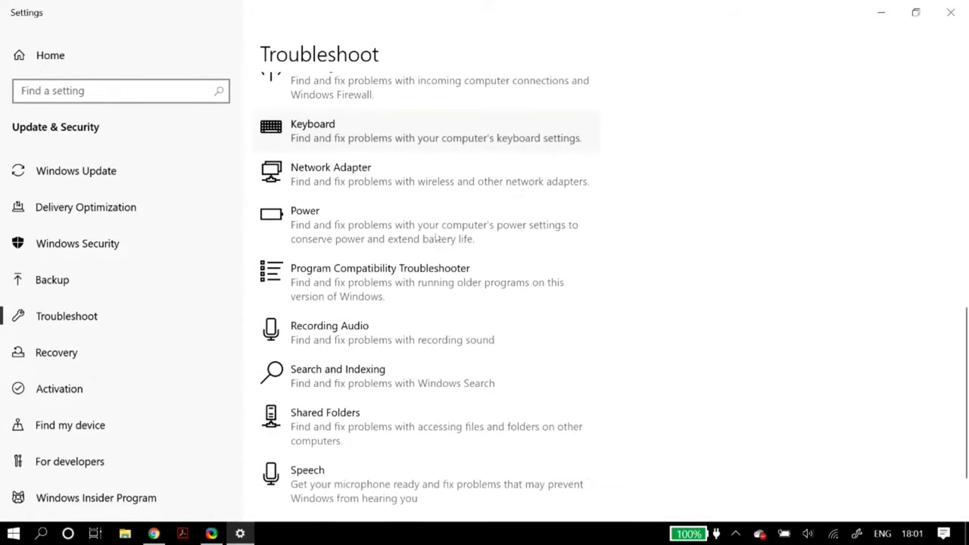
pyautogui.click(361, 337)
pyautogui.scroll(-2, 380, 338)
pyautogui.click(380, 338)
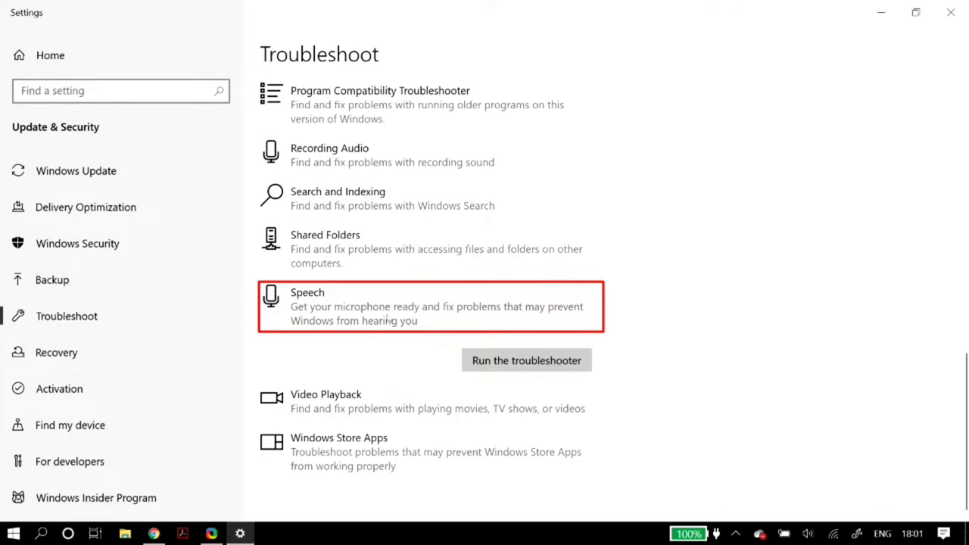
pyautogui.scroll(10, 394, 310)
pyautogui.scroll(-2, 401, 300)
pyautogui.click(409, 348)
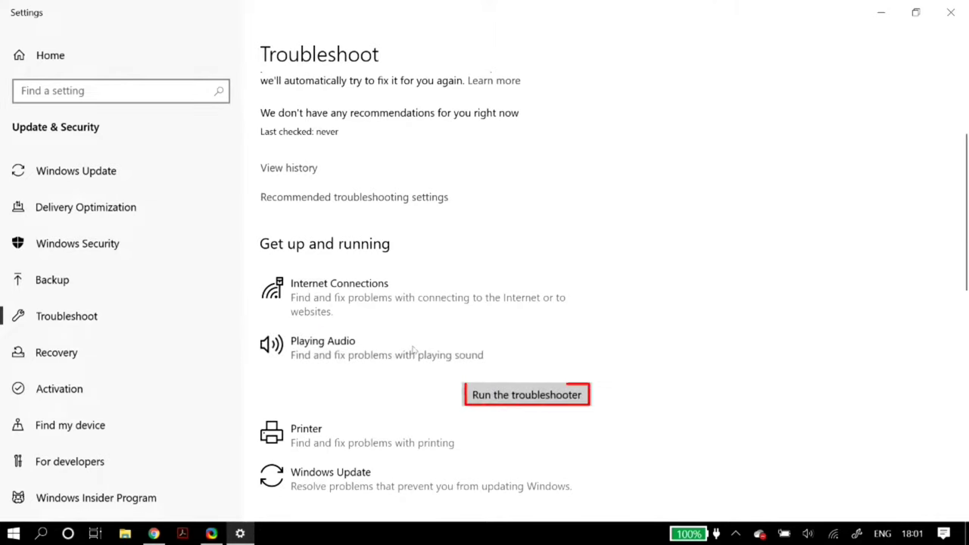
# Step: Run the Playing Audio troubleshooter on Headphones - Philips TAUT102 and close its unplugged-headset result
pyautogui.click(511, 396)
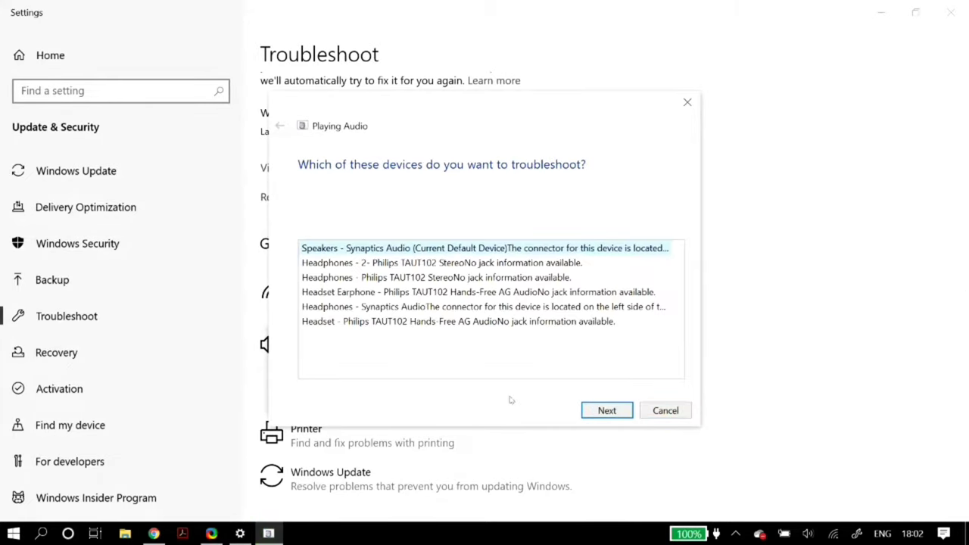
pyautogui.click(473, 265)
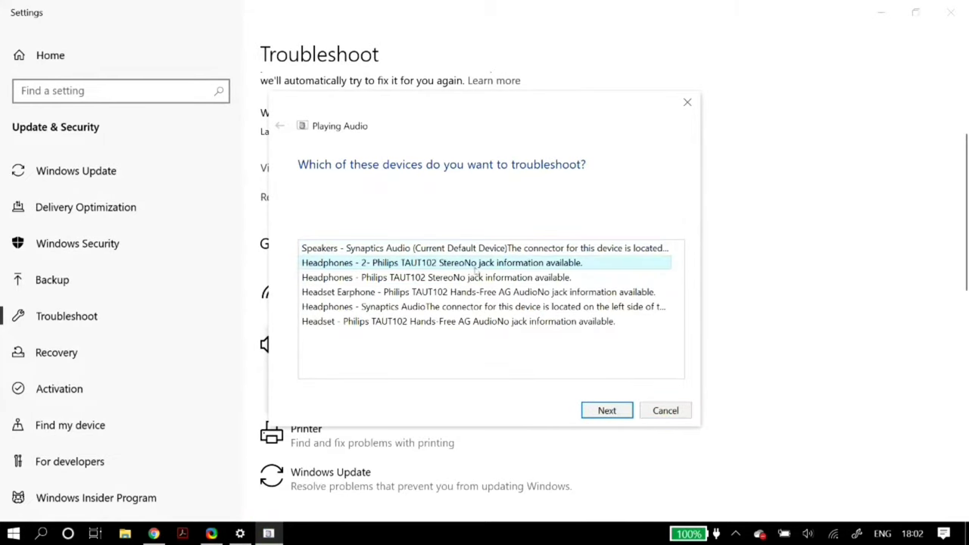
pyautogui.click(598, 410)
pyautogui.click(606, 411)
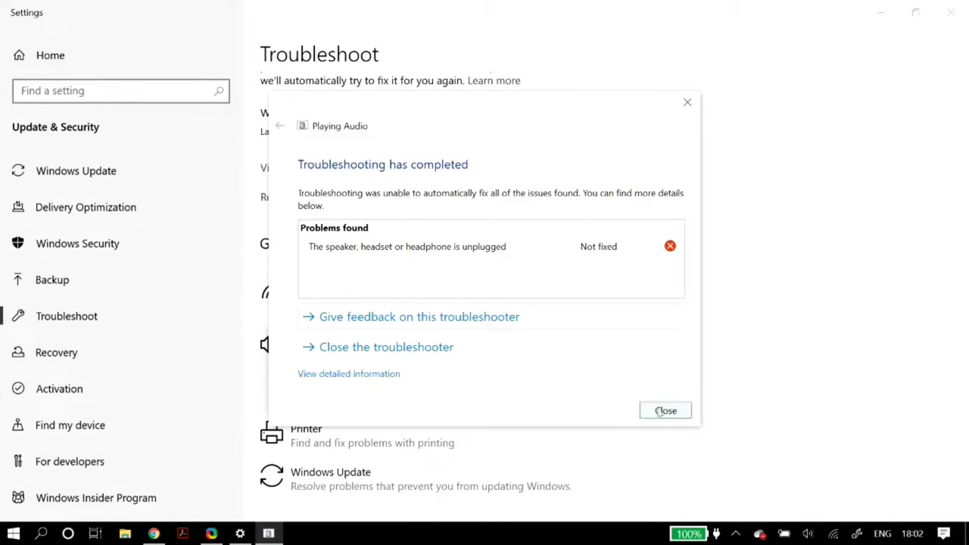
pyautogui.click(661, 410)
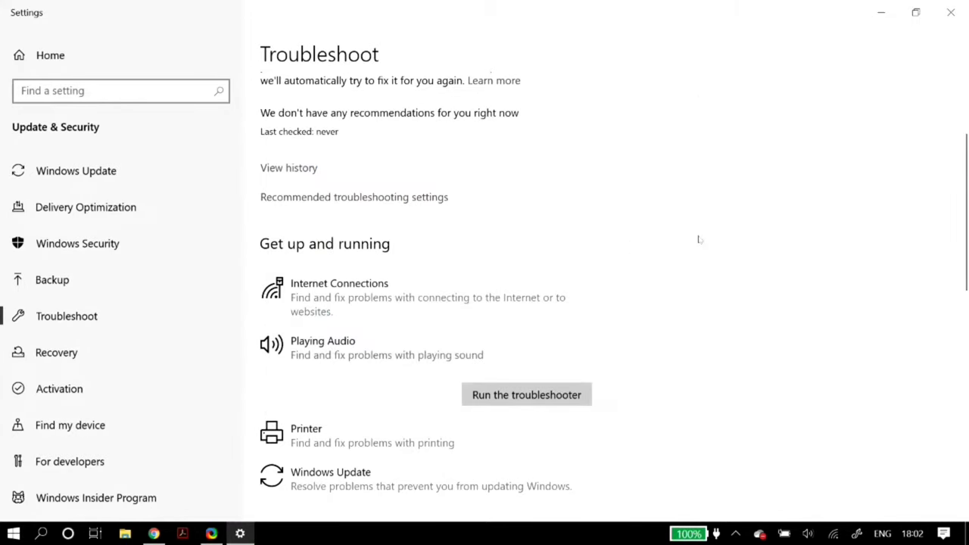
pyautogui.scroll(-3, 697, 240)
pyautogui.scroll(-6, 699, 240)
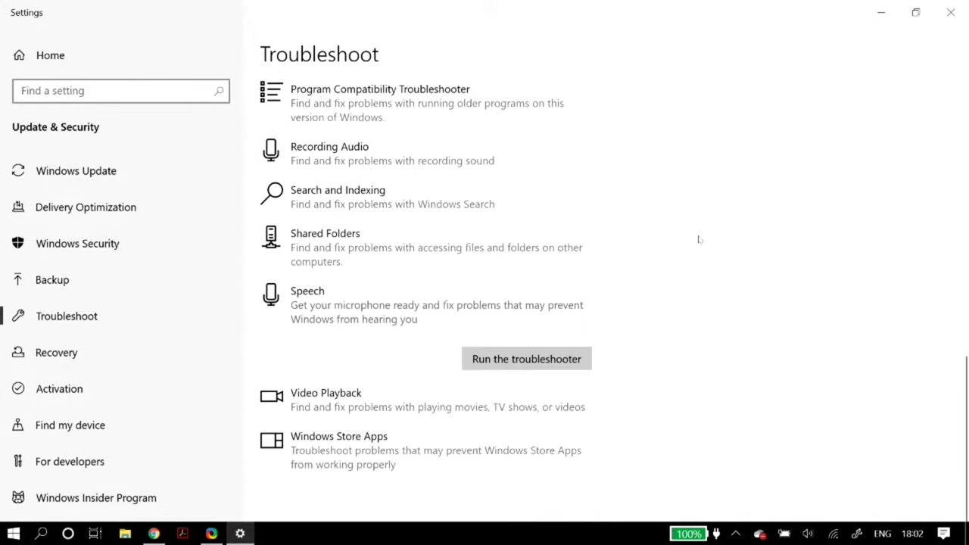
pyautogui.scroll(-3, 699, 239)
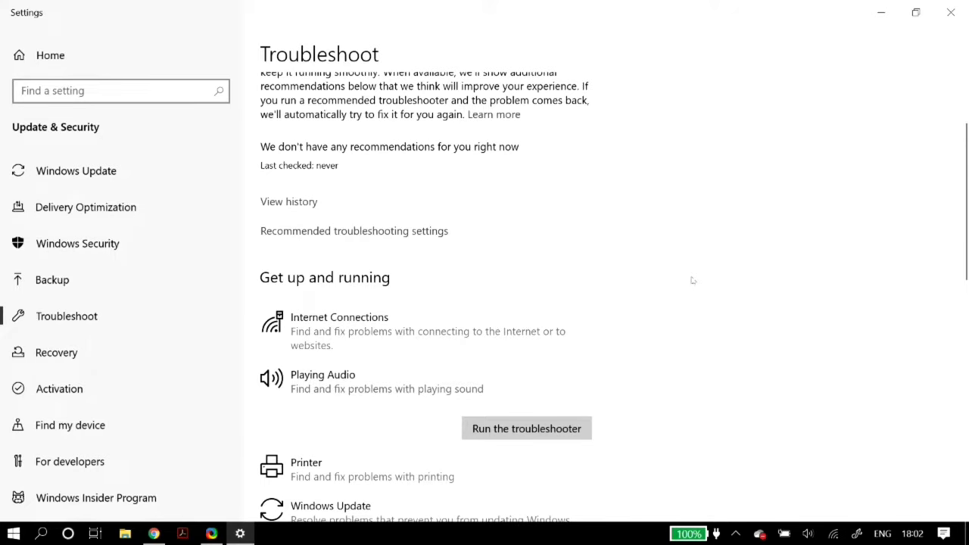
pyautogui.scroll(4, 692, 280)
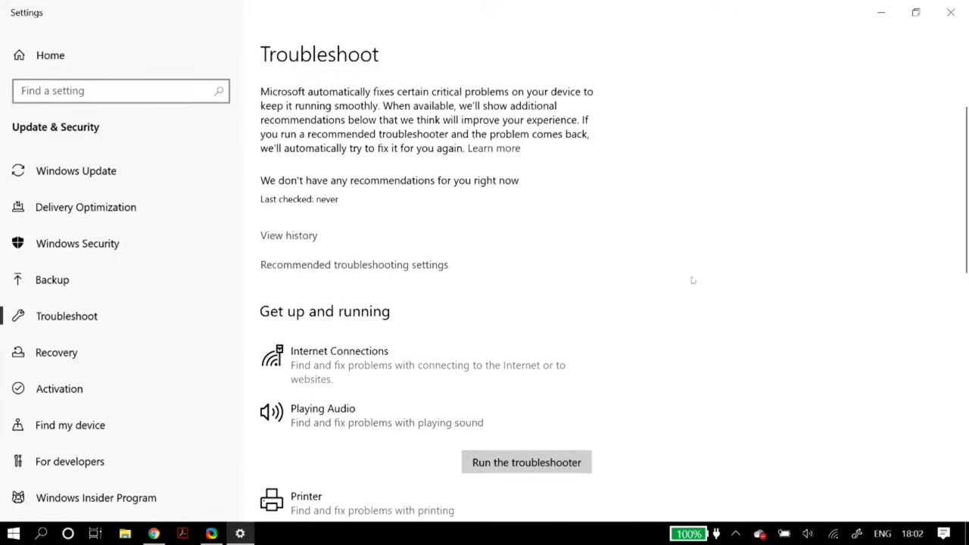
pyautogui.scroll(-1, 692, 280)
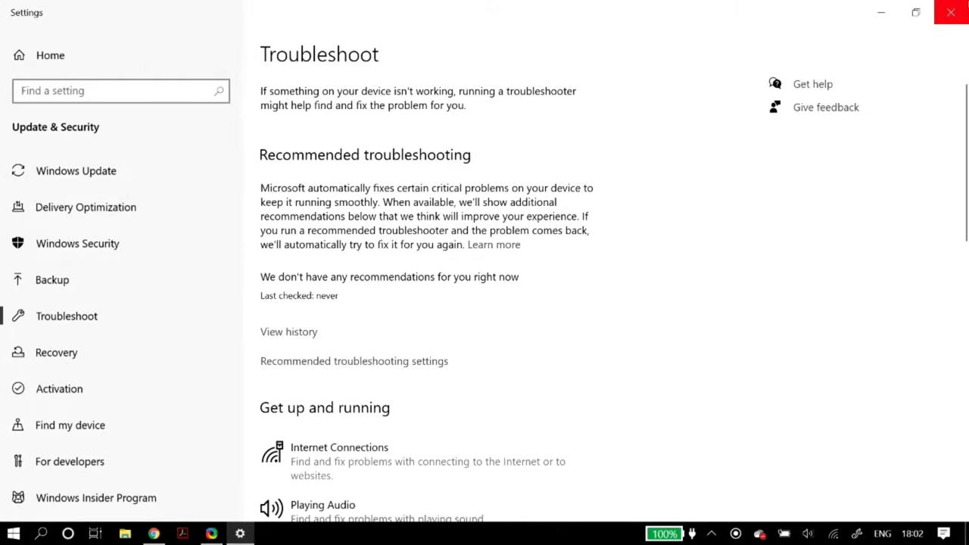
# Step: Reopen Sound settings from the taskbar speaker icon and go to Manage sound devices
pyautogui.click(951, 12)
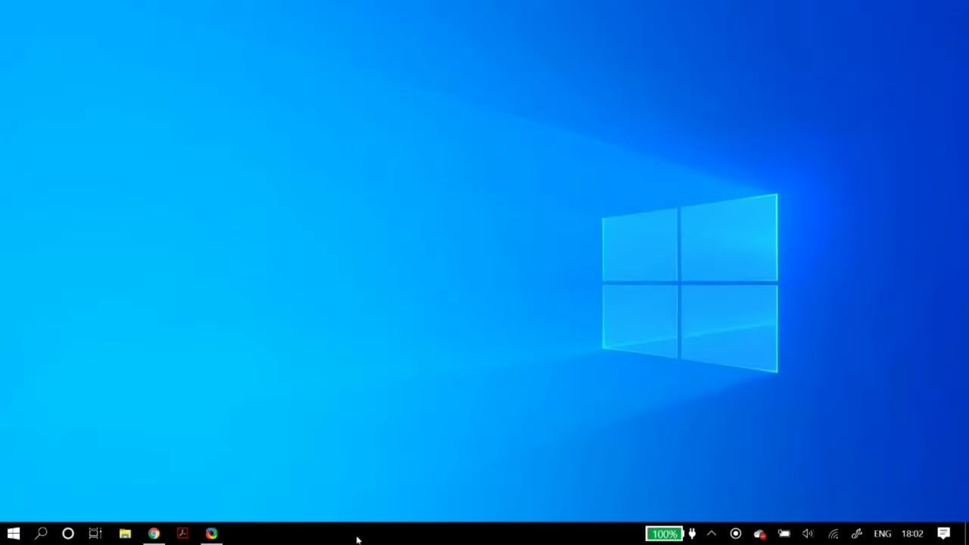
pyautogui.rightClick(808, 534)
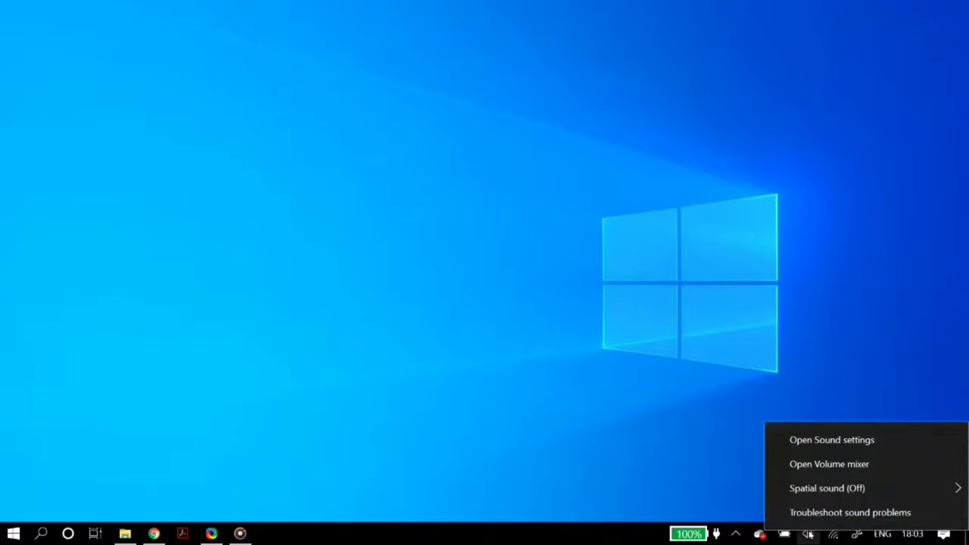
pyautogui.click(884, 448)
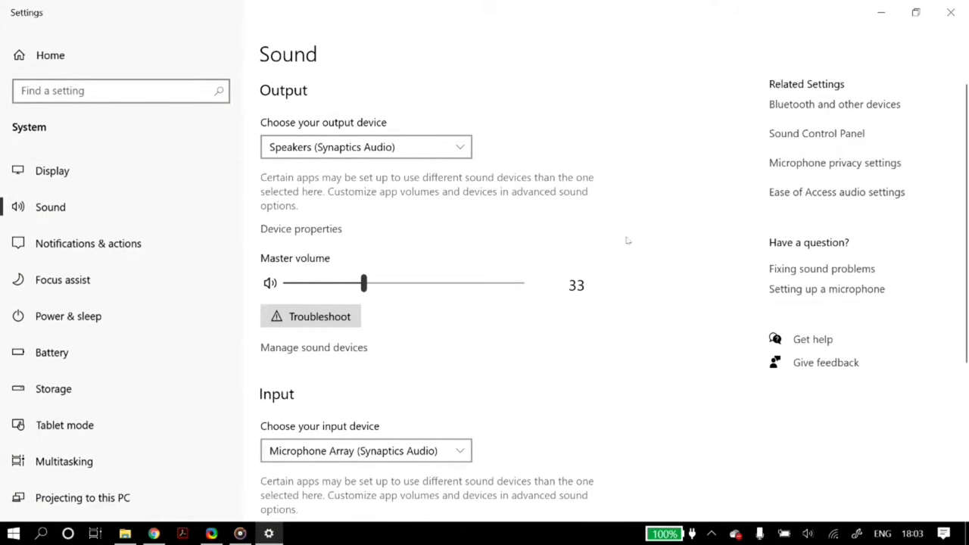
pyautogui.scroll(-3, 628, 240)
pyautogui.scroll(-1, 628, 240)
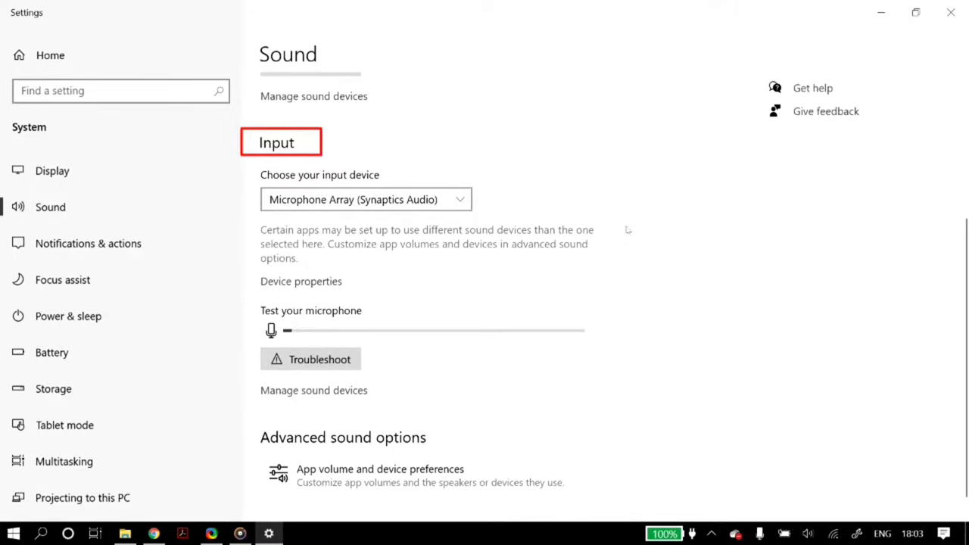
pyautogui.click(344, 392)
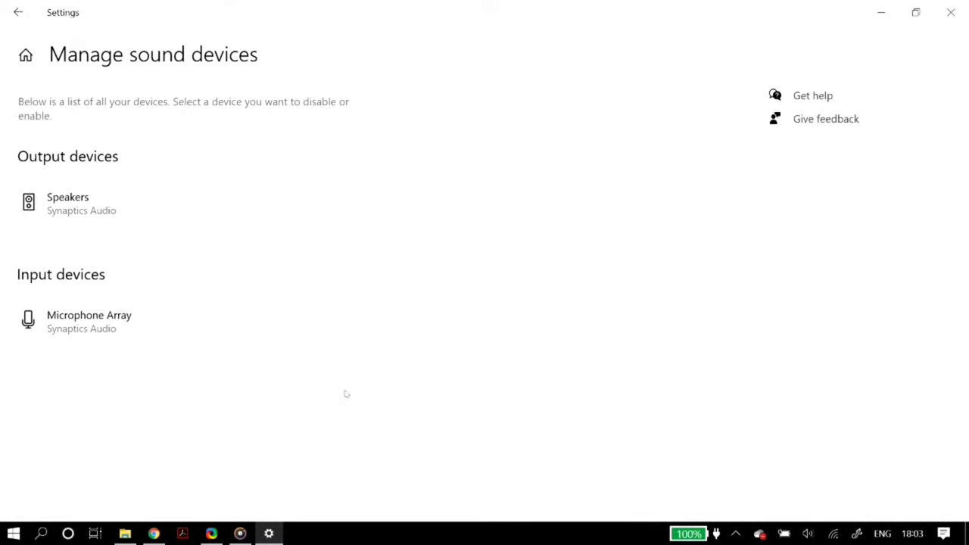
# Step: Disable and re-enable the Microphone Array input, then return to the Sound page
pyautogui.click(114, 330)
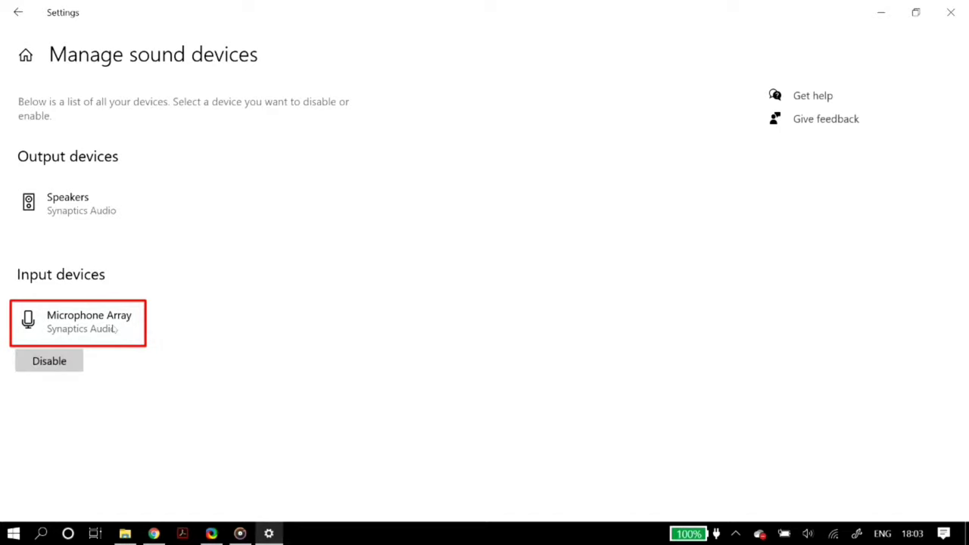
pyautogui.click(58, 362)
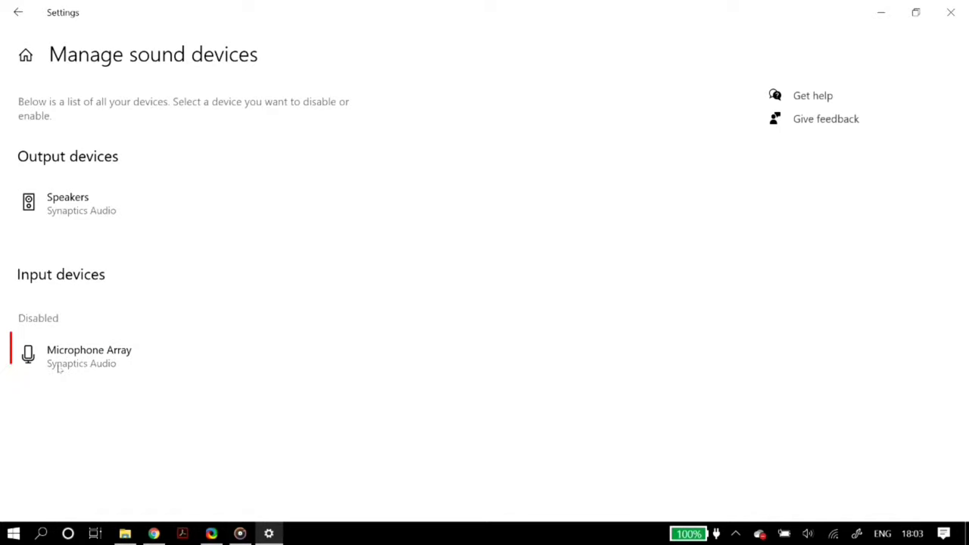
pyautogui.click(79, 363)
pyautogui.click(67, 395)
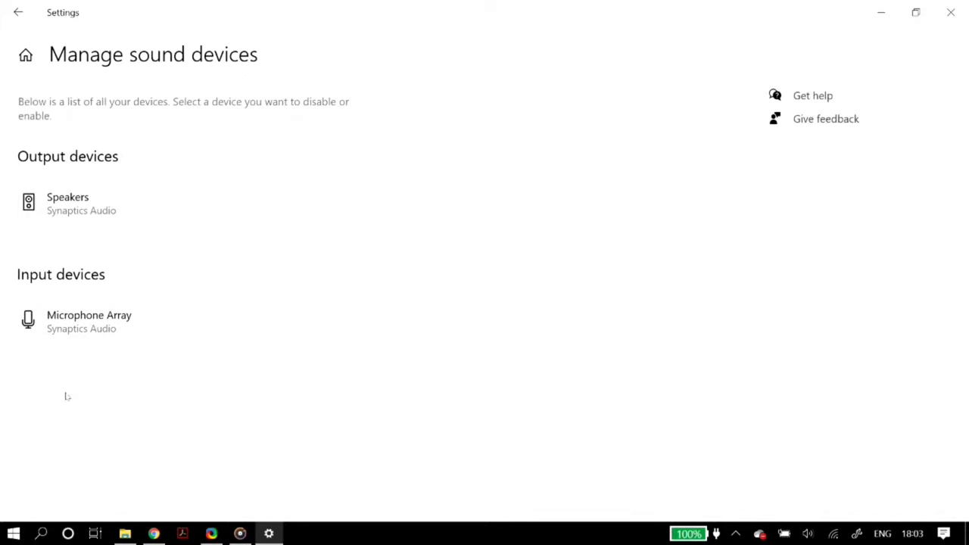
pyautogui.click(18, 12)
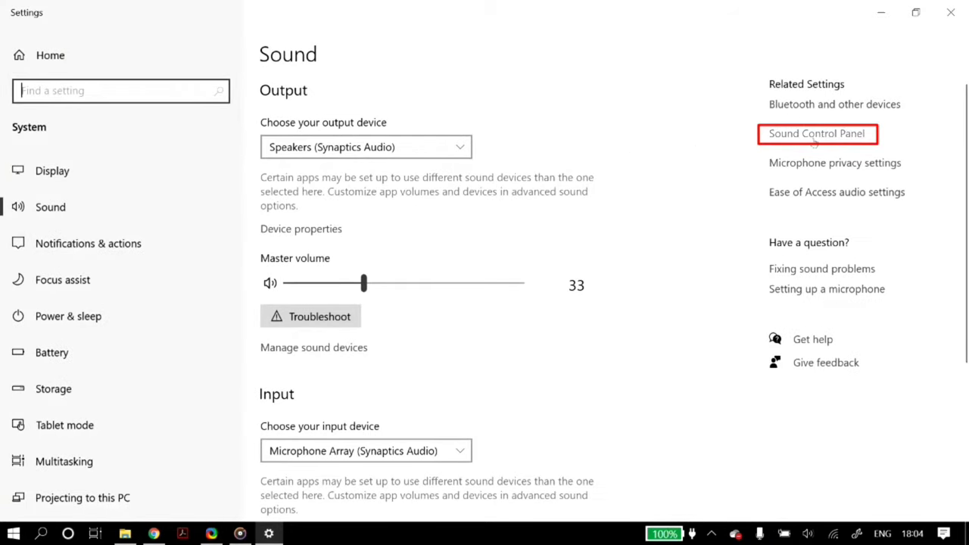
# Step: Open the Sound Control Panel on its Recording tab
pyautogui.click(844, 141)
pyautogui.click(878, 15)
pyautogui.moveTo(259, 42)
pyautogui.mouseDown()
pyautogui.moveTo(510, 52)
pyautogui.moveTo(507, 65)
pyautogui.mouseUp()
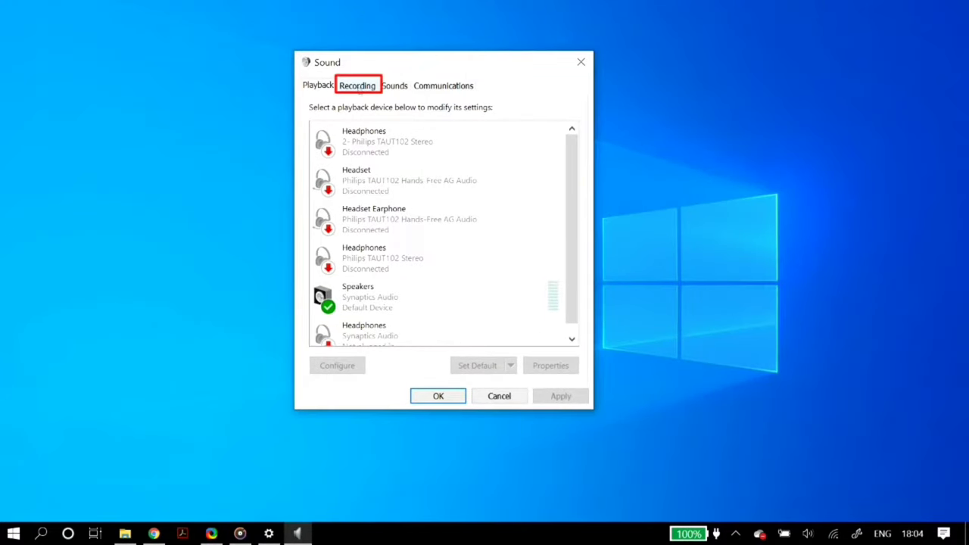
pyautogui.click(356, 86)
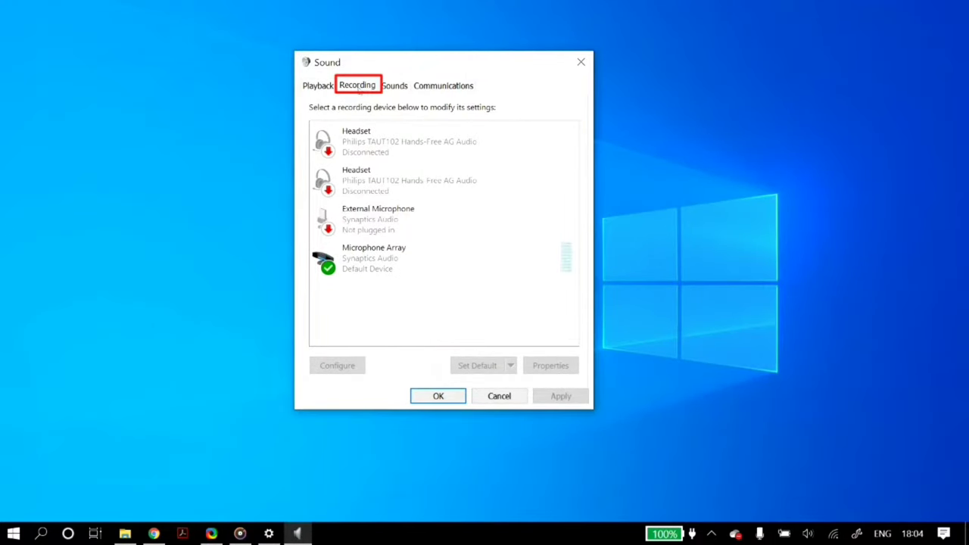
# Step: Toggle the Recording list's show disabled and show disconnected devices options
pyautogui.rightClick(482, 299)
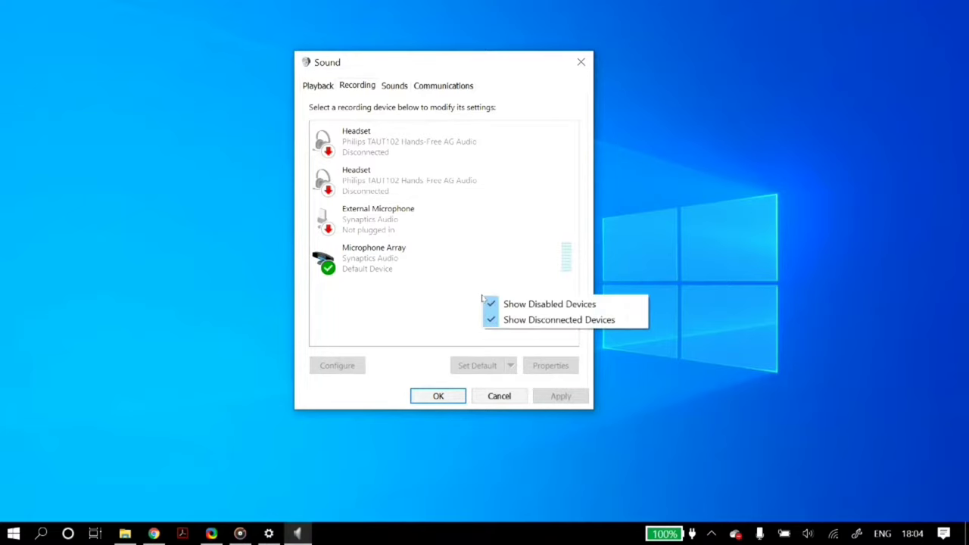
pyautogui.click(482, 308)
pyautogui.rightClick(484, 309)
pyautogui.click(489, 330)
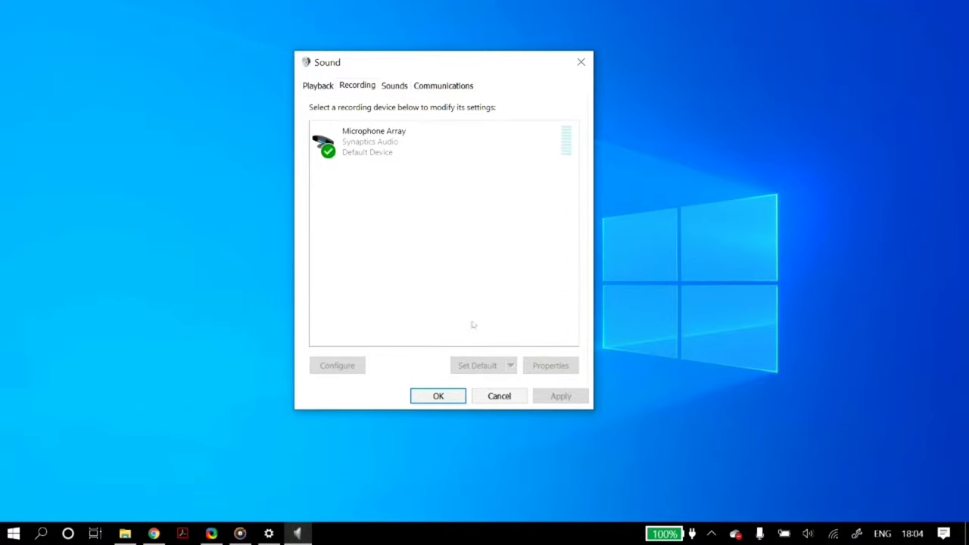
pyautogui.rightClick(437, 258)
pyautogui.click(446, 263)
pyautogui.rightClick(443, 263)
pyautogui.click(478, 285)
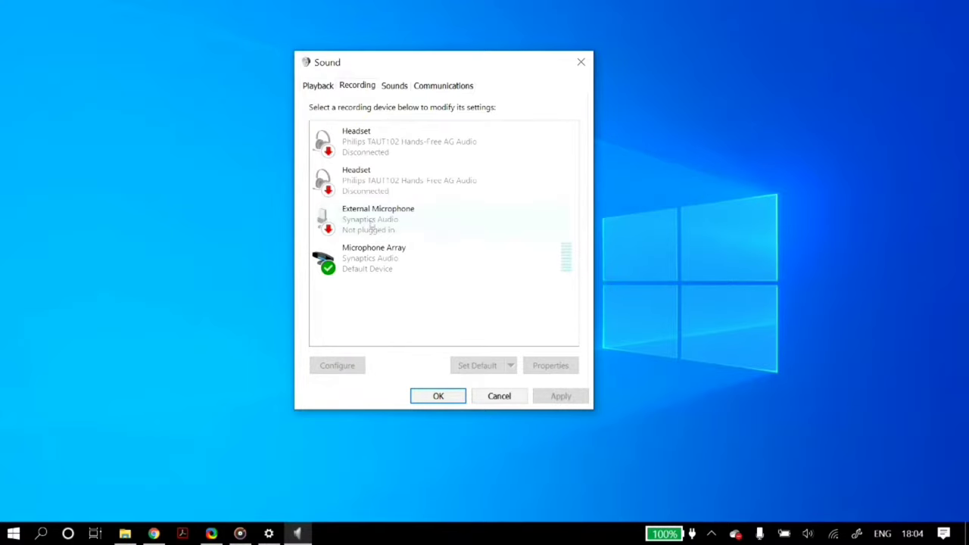
pyautogui.rightClick(400, 257)
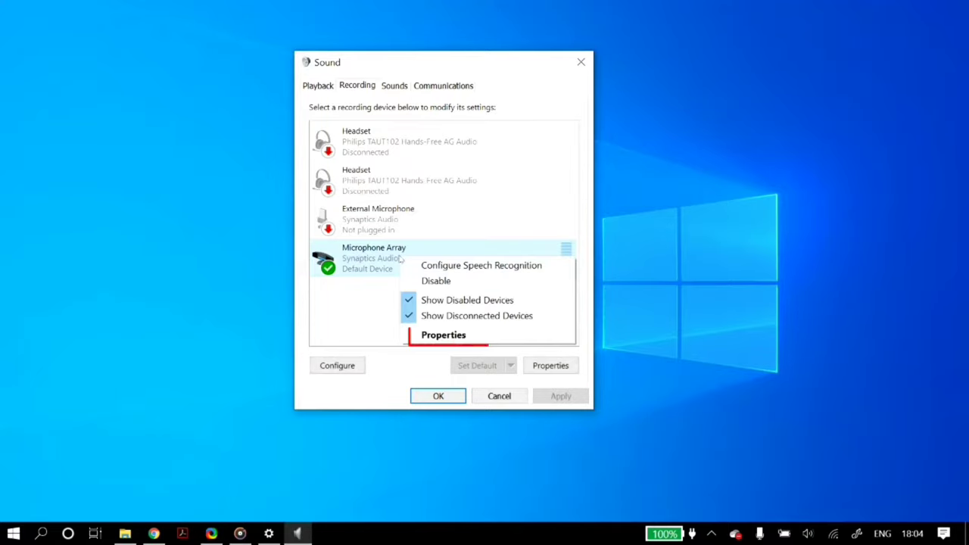
pyautogui.click(470, 336)
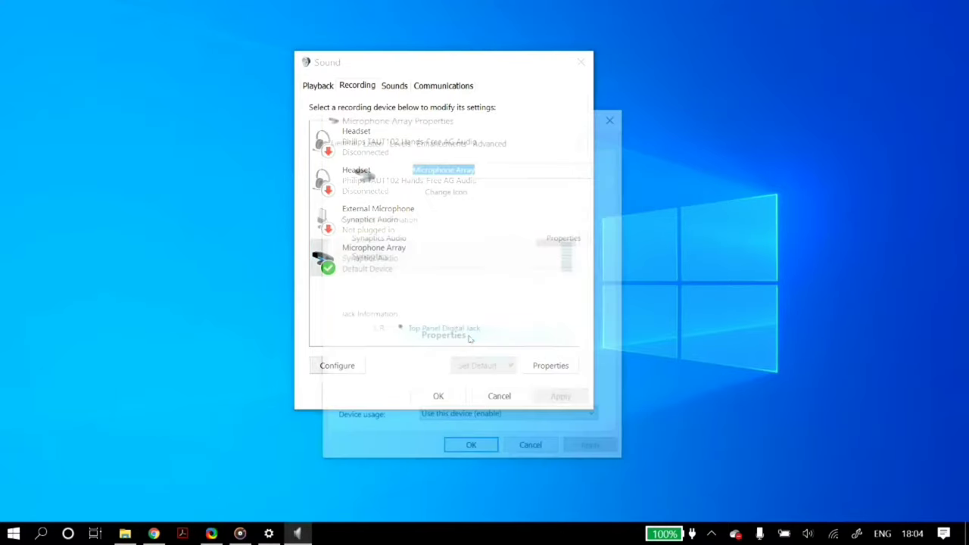
pyautogui.click(446, 421)
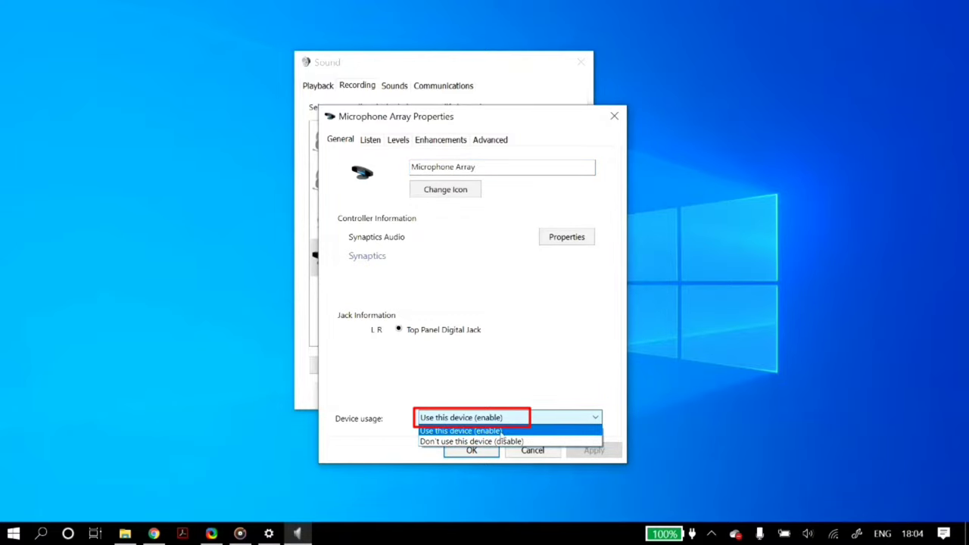
pyautogui.click(501, 430)
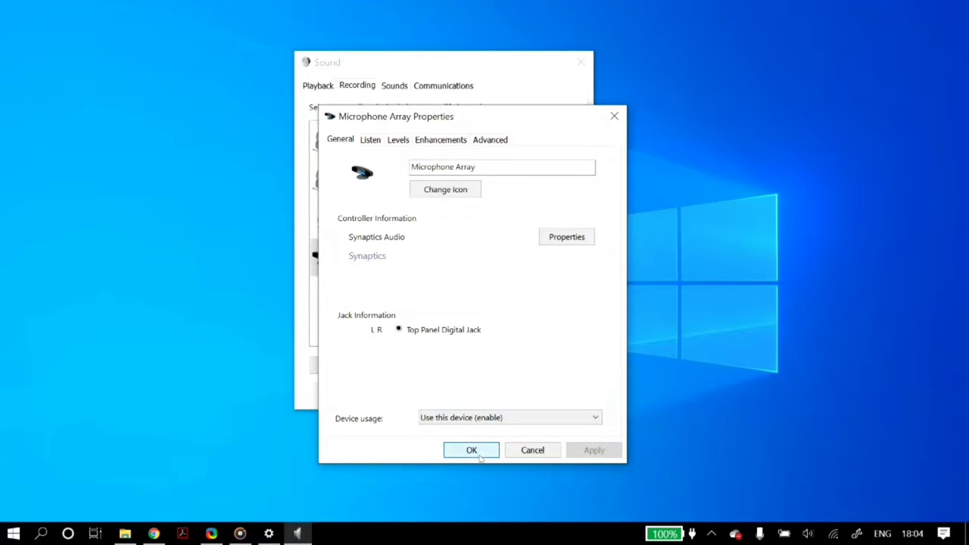
pyautogui.click(471, 452)
pyautogui.click(437, 395)
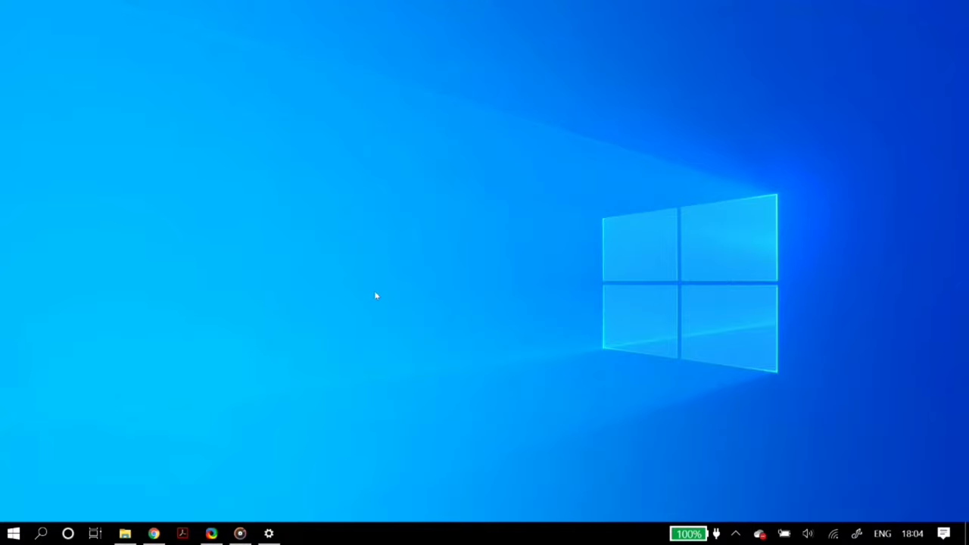
# Step: Open Device Manager via a 'devic' search and scan for hardware changes
pyautogui.click(13, 533)
pyautogui.write('devic')
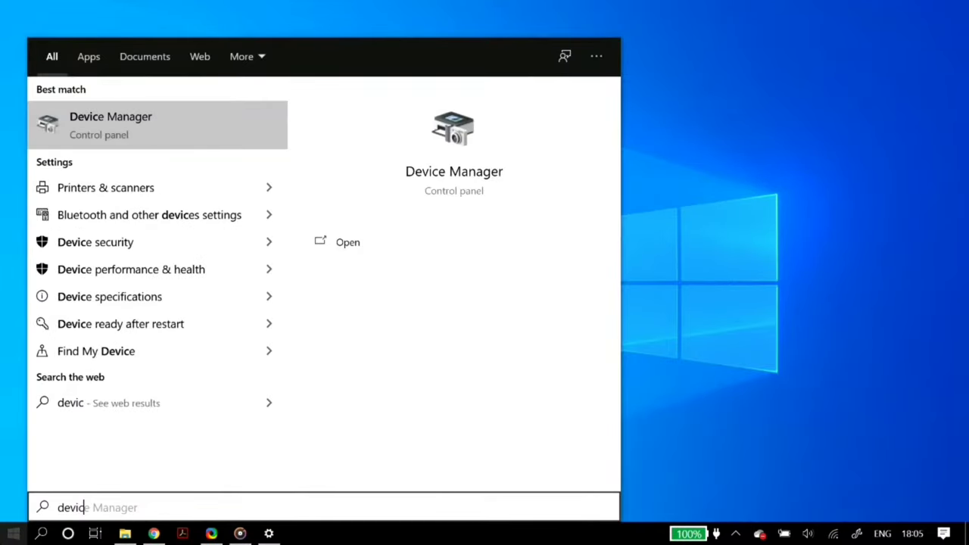
pyautogui.press('Return')
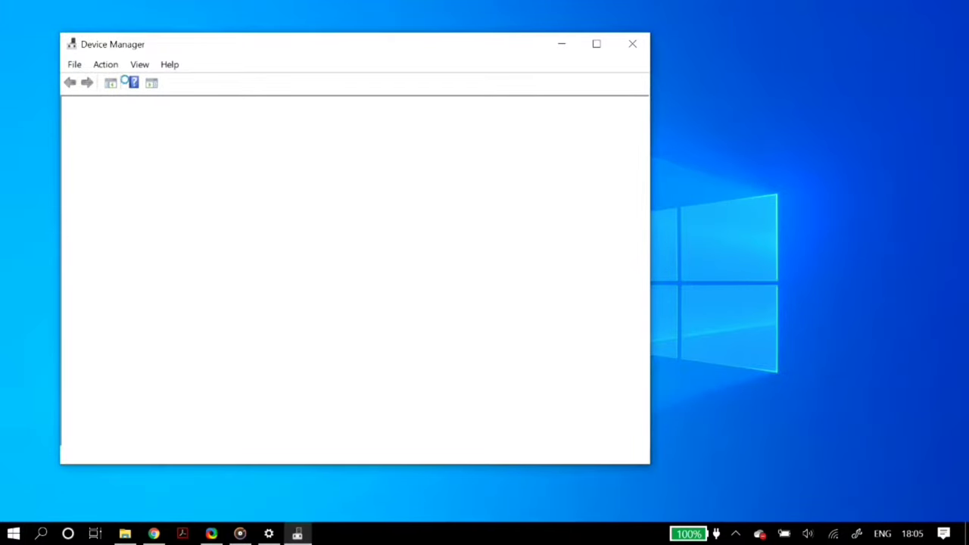
pyautogui.moveTo(277, 54)
pyautogui.mouseDown()
pyautogui.moveTo(345, 43)
pyautogui.moveTo(364, 51)
pyautogui.mouseUp()
pyautogui.doubleClick(255, 121)
pyautogui.click(211, 69)
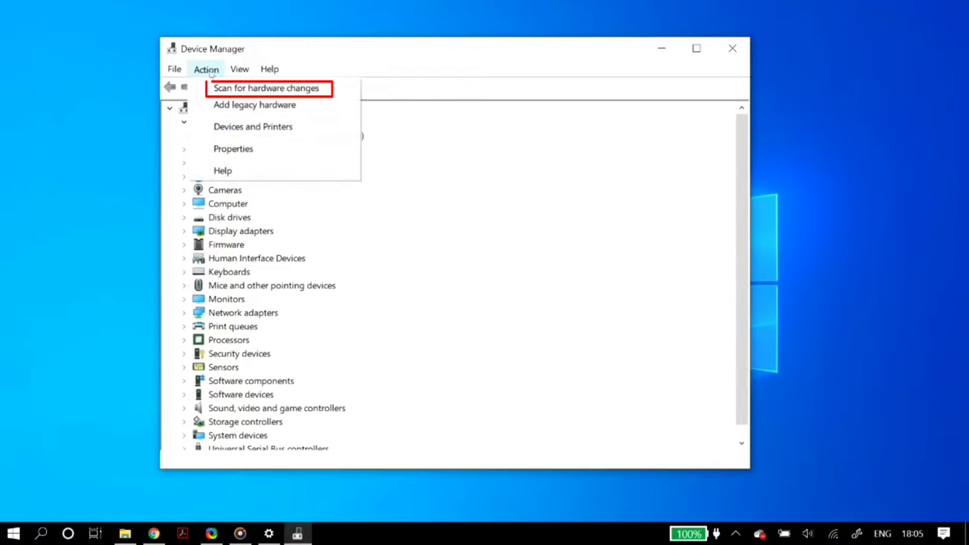
pyautogui.click(227, 89)
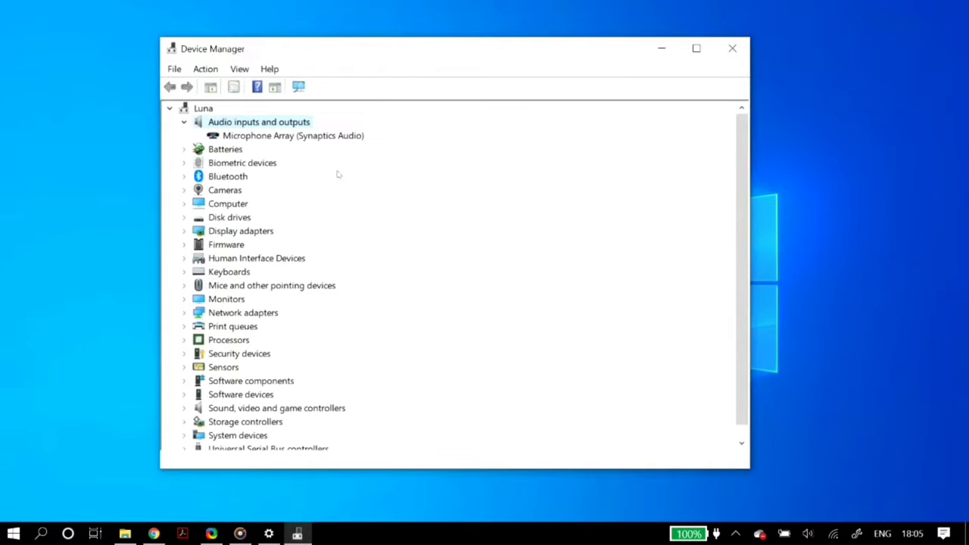
# Step: Show hidden devices and expand Sound, video and game controllers to Intel(R) Display Audio
pyautogui.click(239, 69)
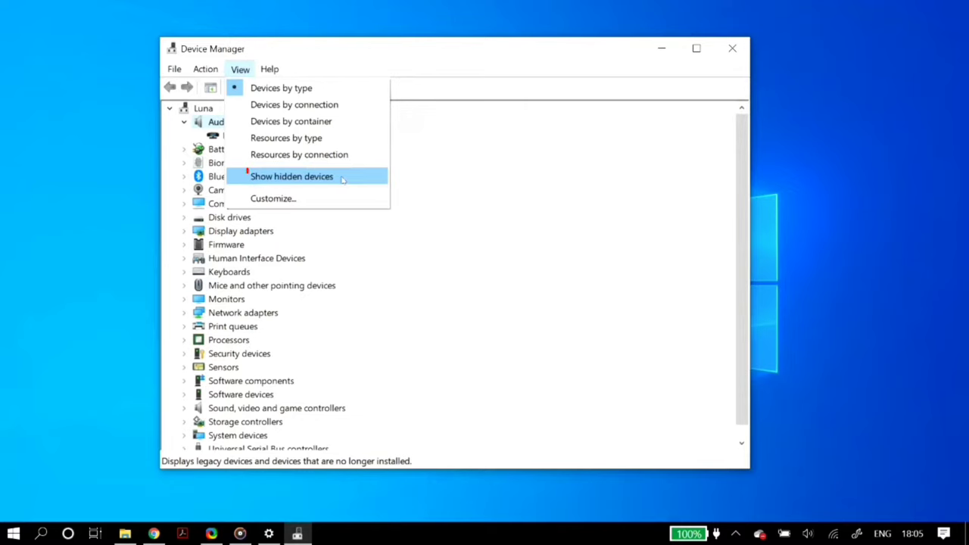
pyautogui.click(247, 176)
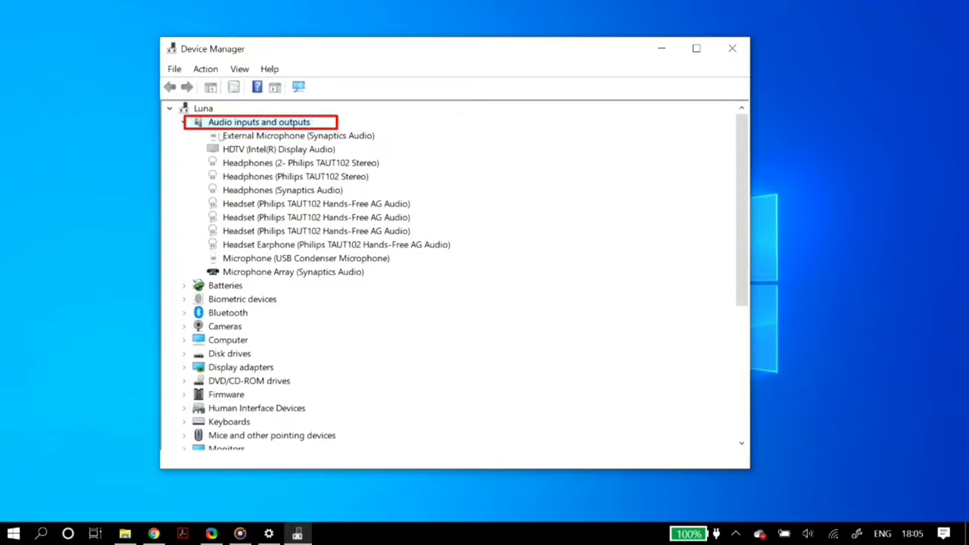
pyautogui.press('Left')
pyautogui.scroll(-2, 446, 339)
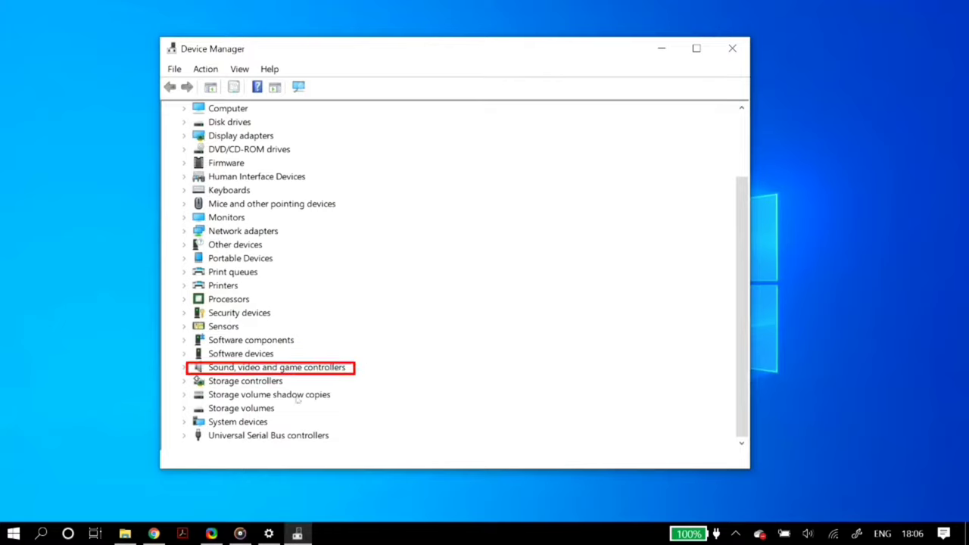
pyautogui.doubleClick(314, 371)
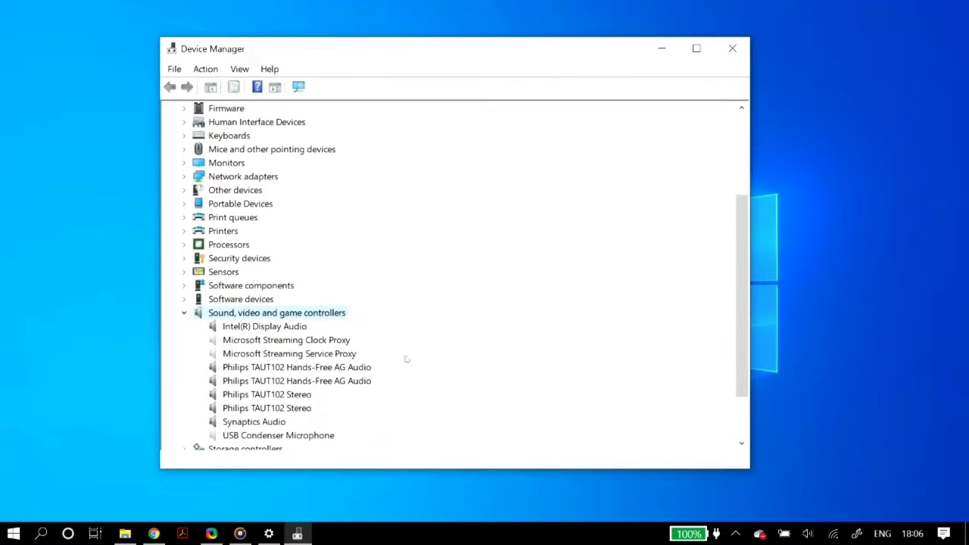
pyautogui.scroll(-2, 407, 359)
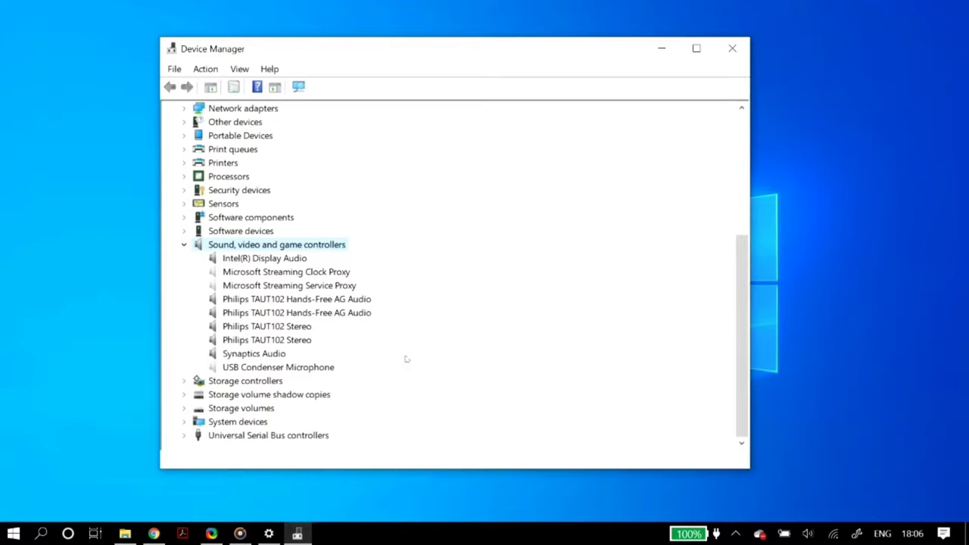
pyautogui.click(291, 261)
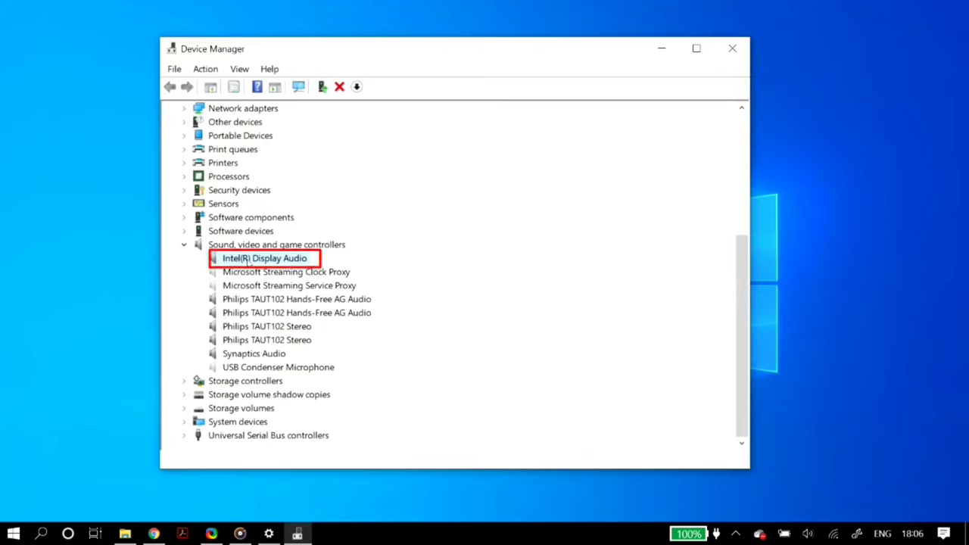
# Step: Uninstall Intel(R) Display Audio, then scan for hardware changes to reinstall it
pyautogui.rightClick(248, 260)
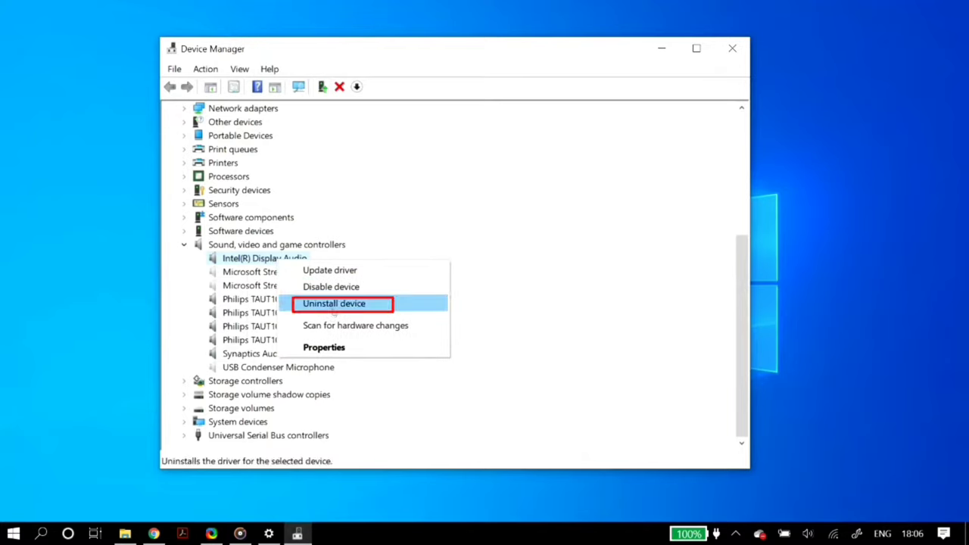
pyautogui.click(332, 306)
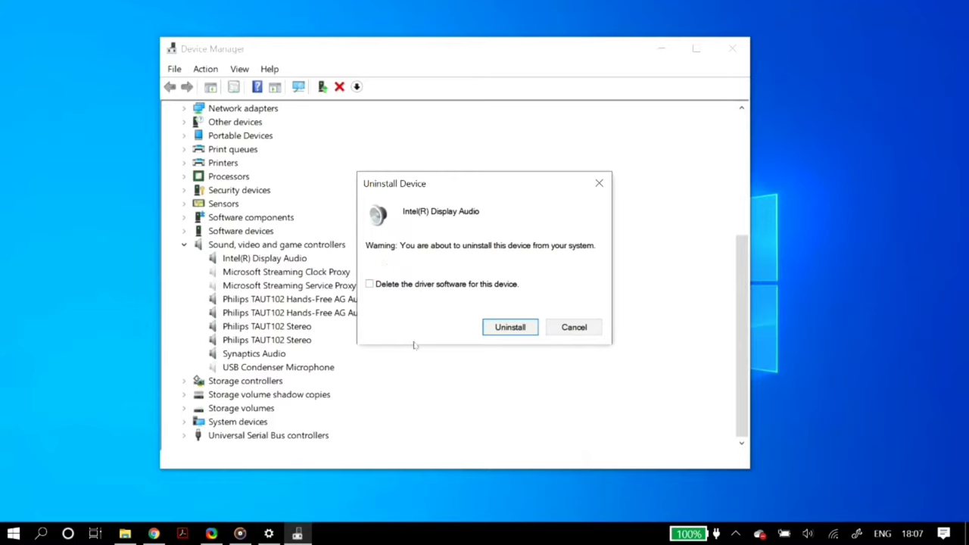
pyautogui.click(493, 333)
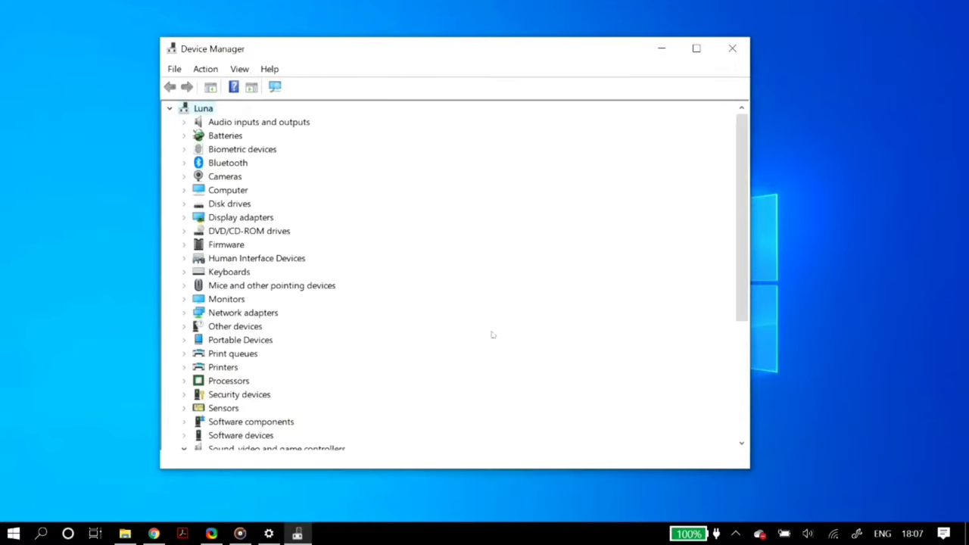
pyautogui.click(205, 69)
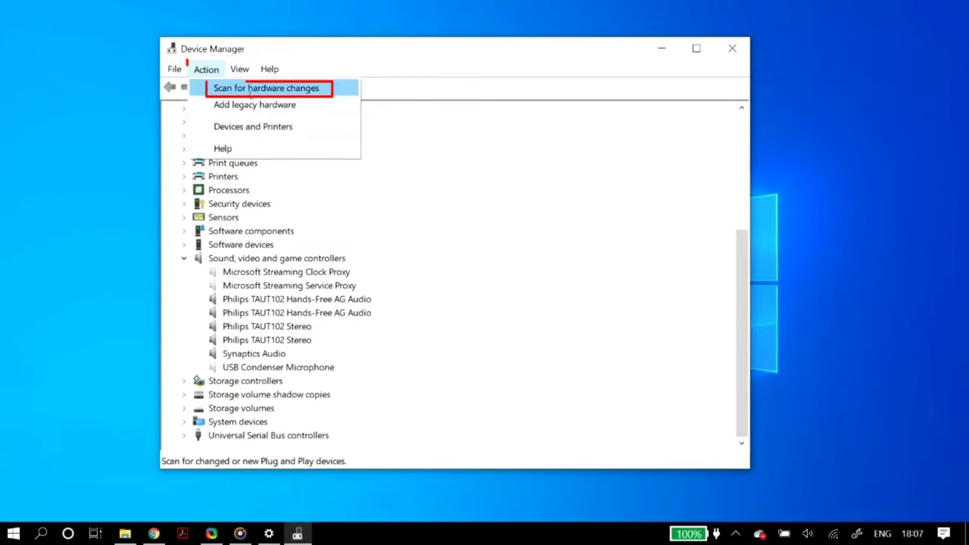
pyautogui.click(330, 93)
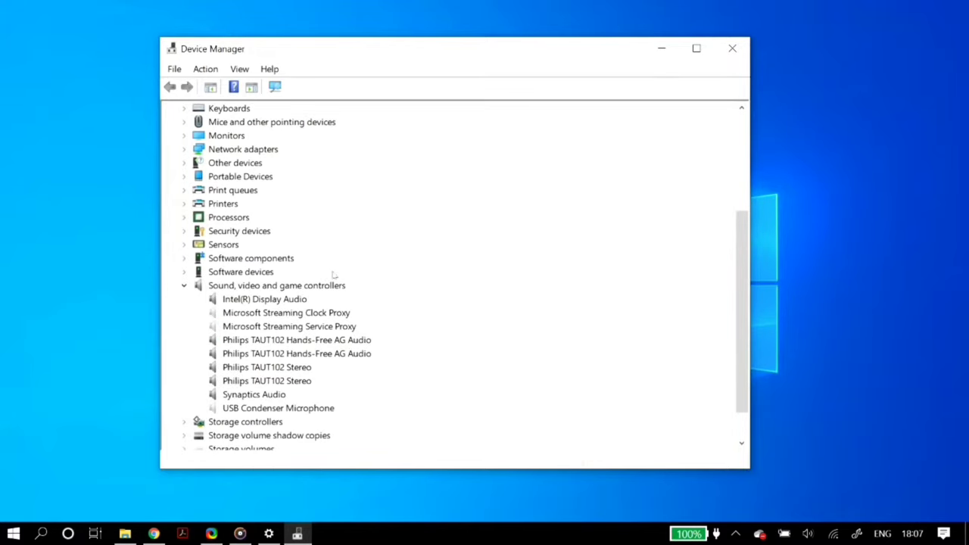
# Step: Search automatically for an updated Intel(R) Display Audio driver, finding the best one already installed
pyautogui.click(275, 301)
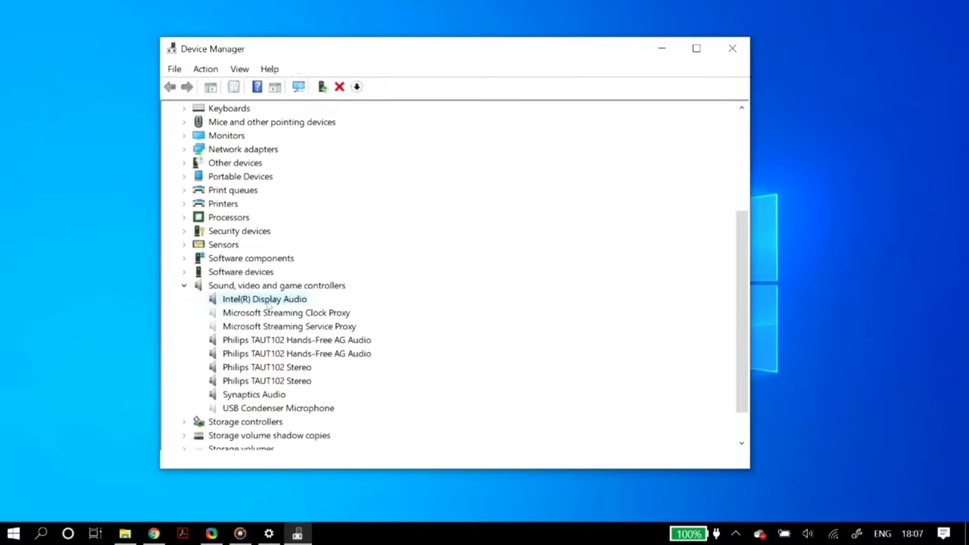
pyautogui.rightClick(271, 305)
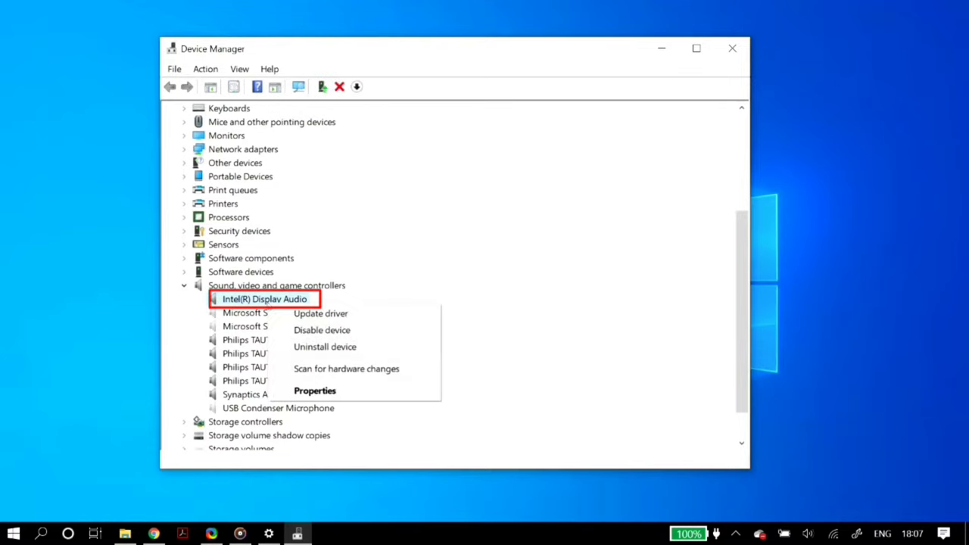
pyautogui.click(364, 317)
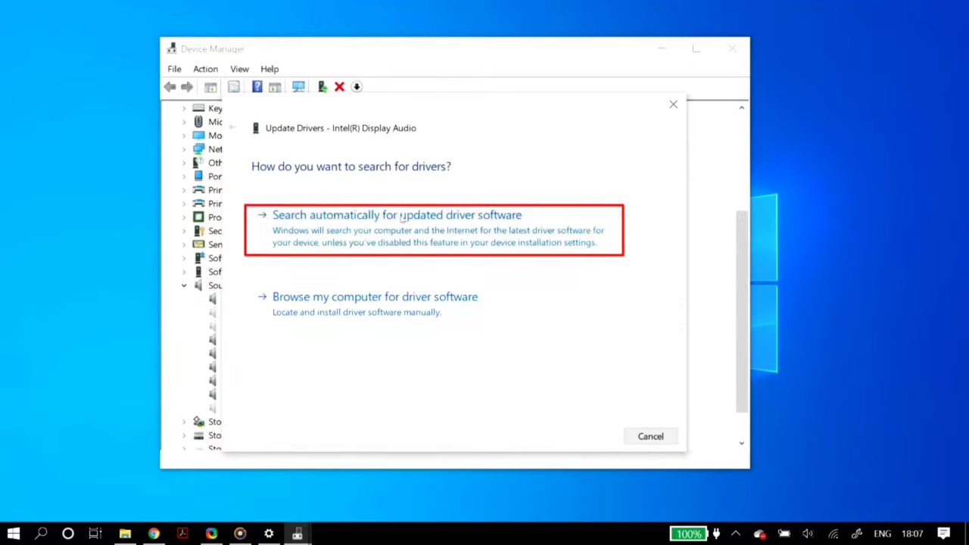
pyautogui.click(475, 227)
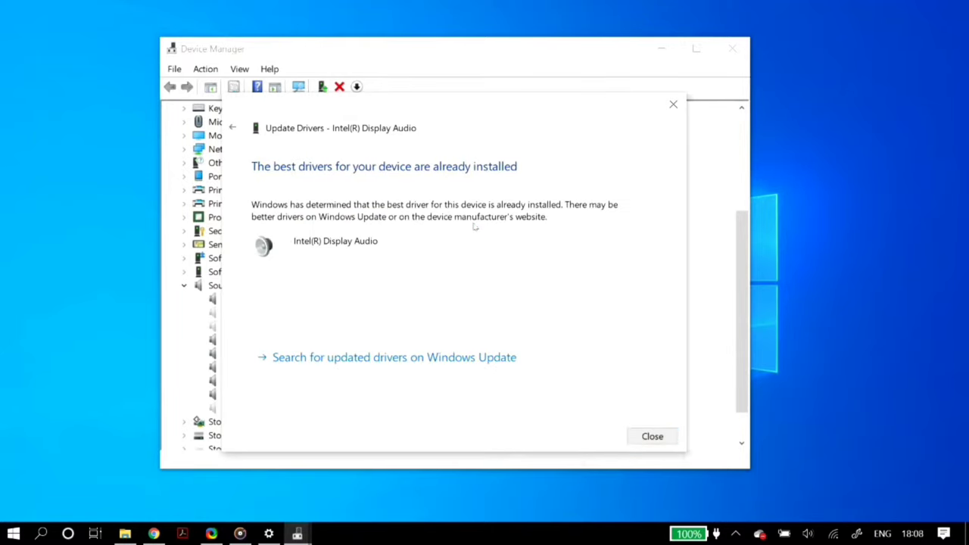
pyautogui.click(656, 439)
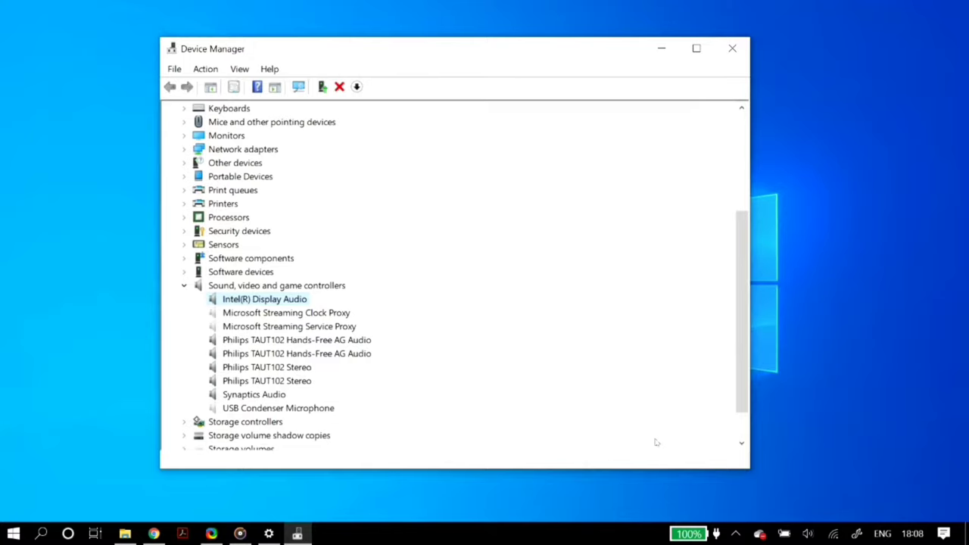
# Step: Reinstall Intel(R) Display Audio from the compatible driver list on this computer
pyautogui.rightClick(294, 299)
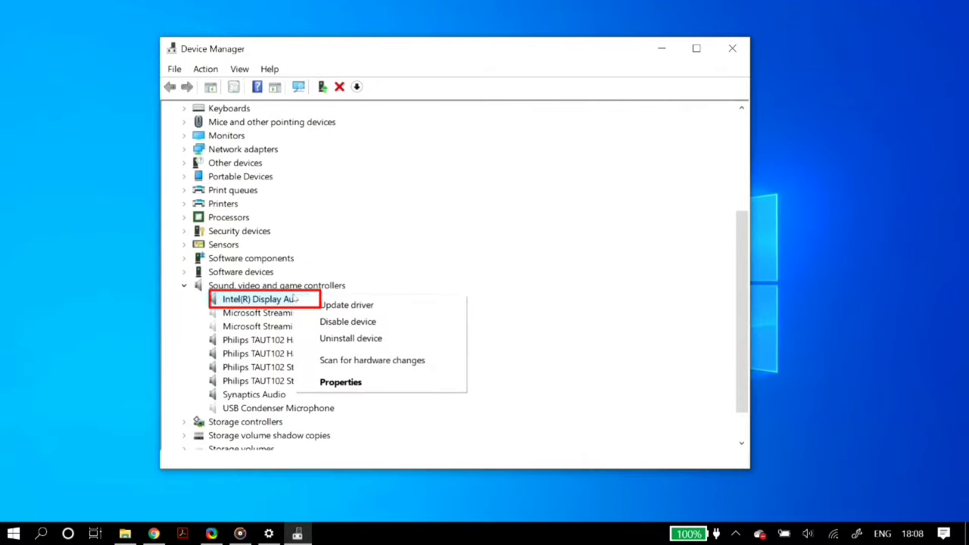
pyautogui.click(362, 306)
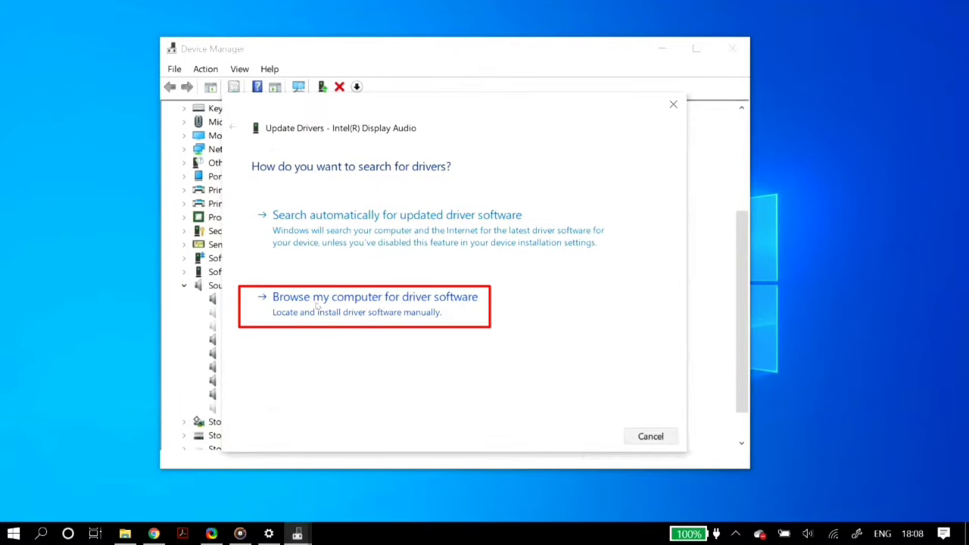
pyautogui.click(433, 310)
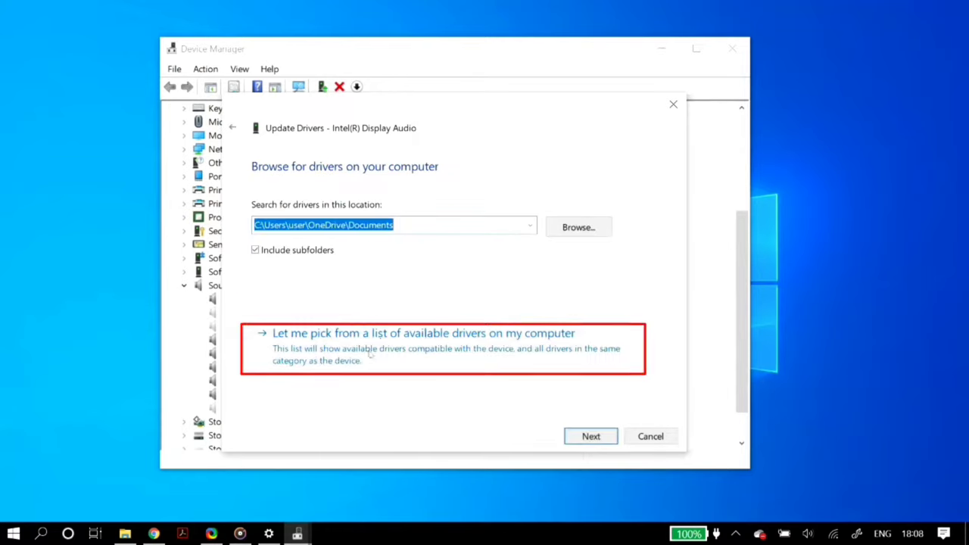
pyautogui.click(422, 354)
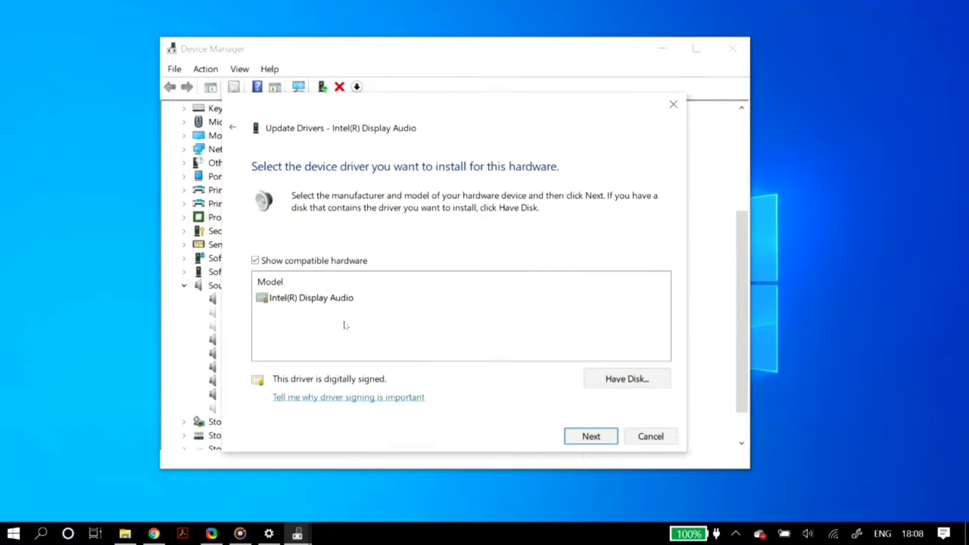
pyautogui.click(324, 260)
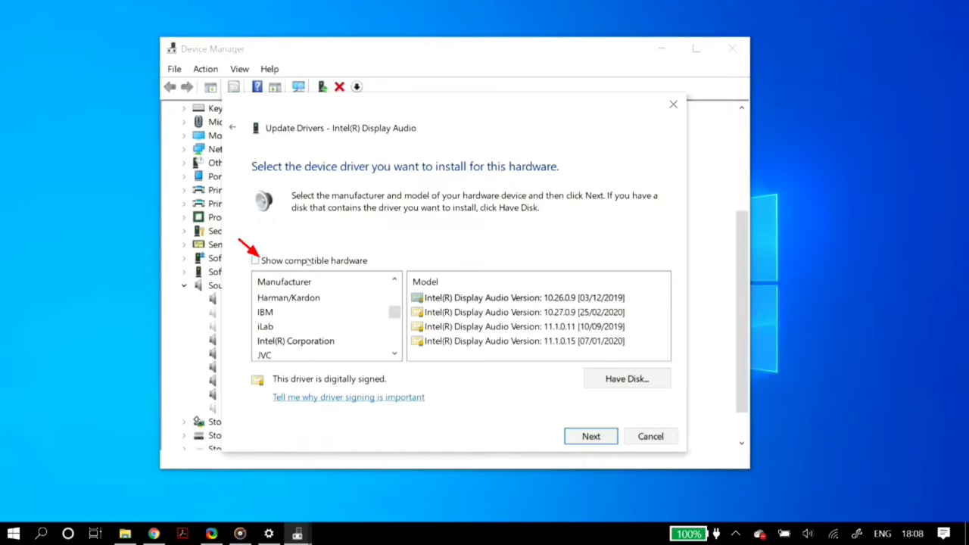
pyautogui.click(308, 260)
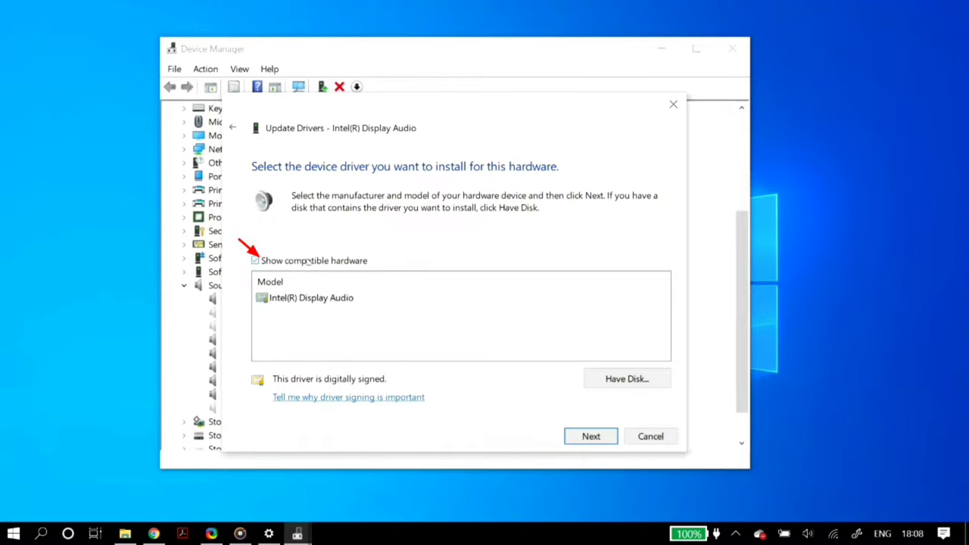
pyautogui.click(321, 297)
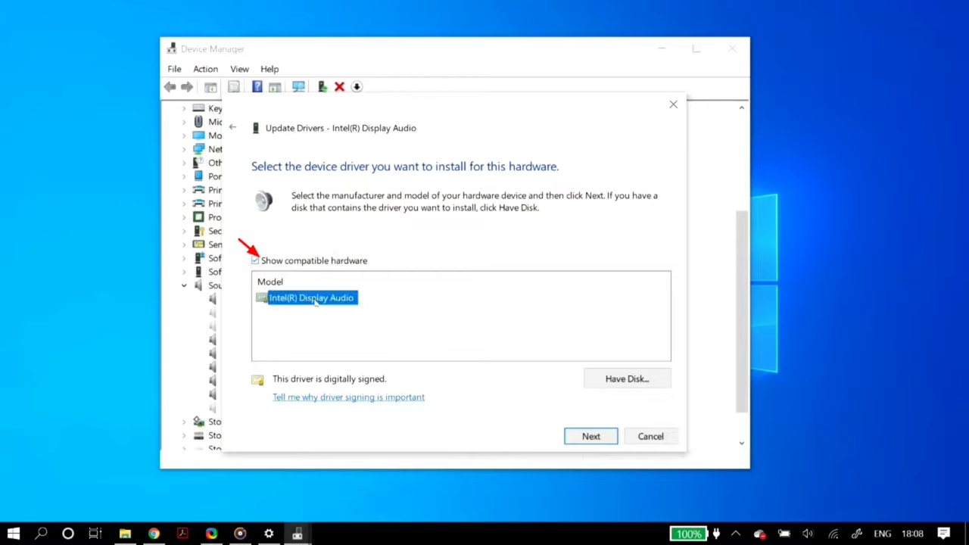
pyautogui.click(582, 437)
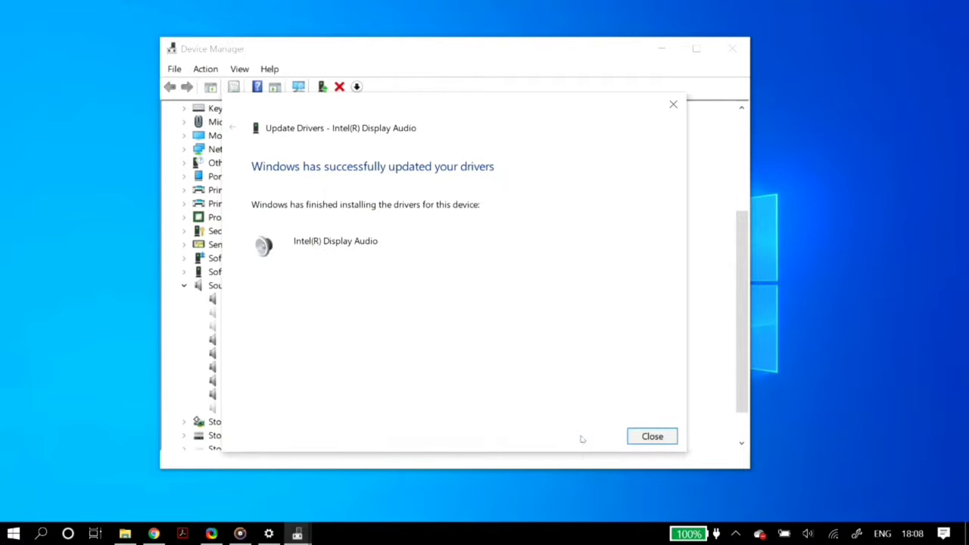
pyautogui.click(649, 436)
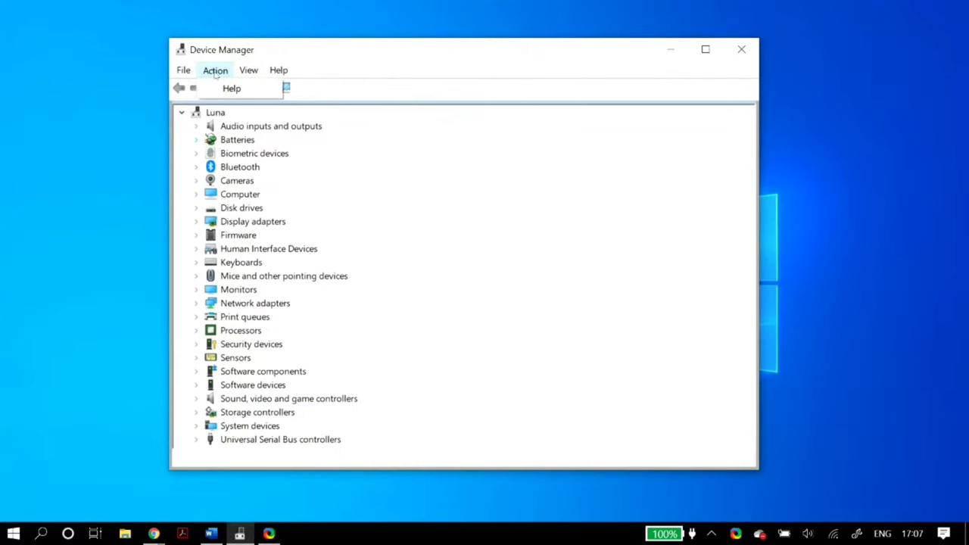
# Step: Check Intel(R) Display Audio's Driver tab for its provider and version 10.27.0.9, then close properties
pyautogui.click(216, 72)
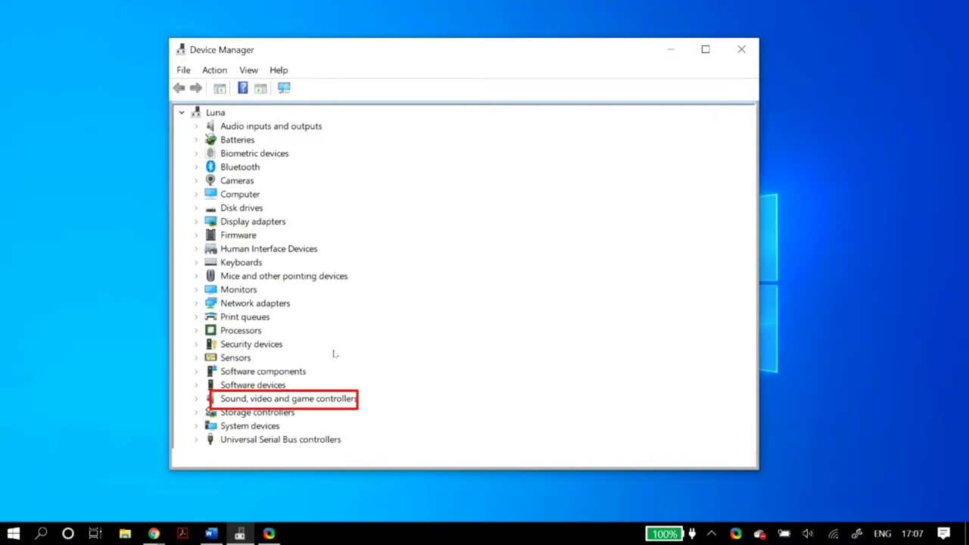
pyautogui.doubleClick(321, 398)
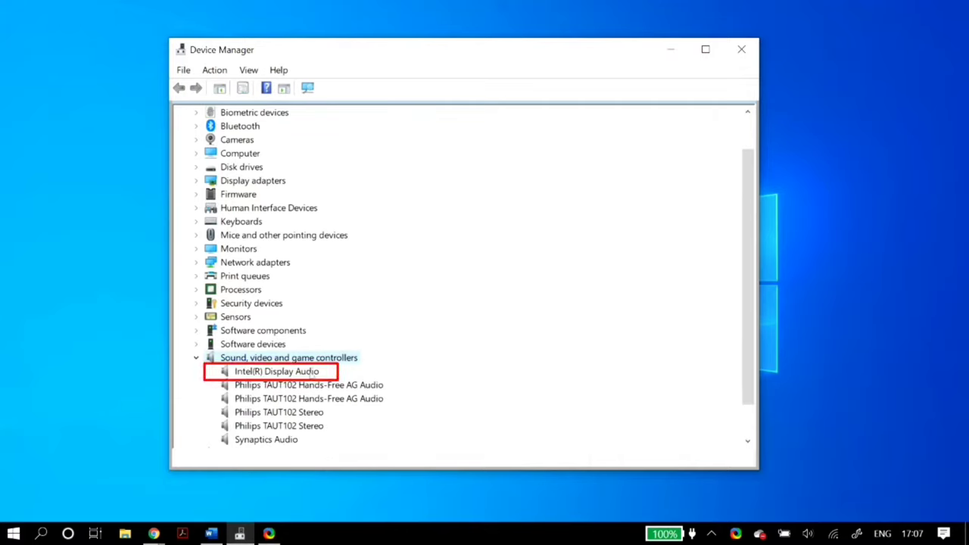
pyautogui.click(310, 372)
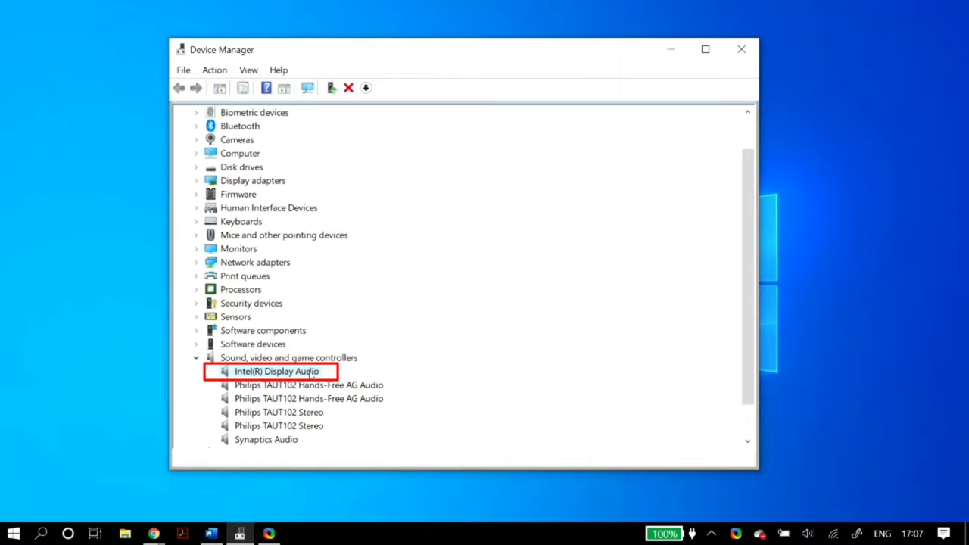
pyautogui.rightClick(309, 374)
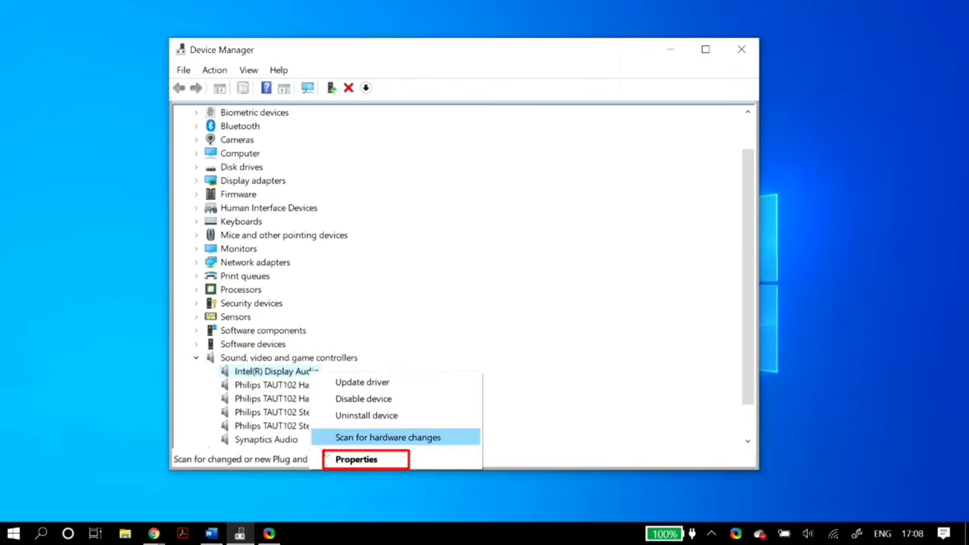
pyautogui.click(340, 463)
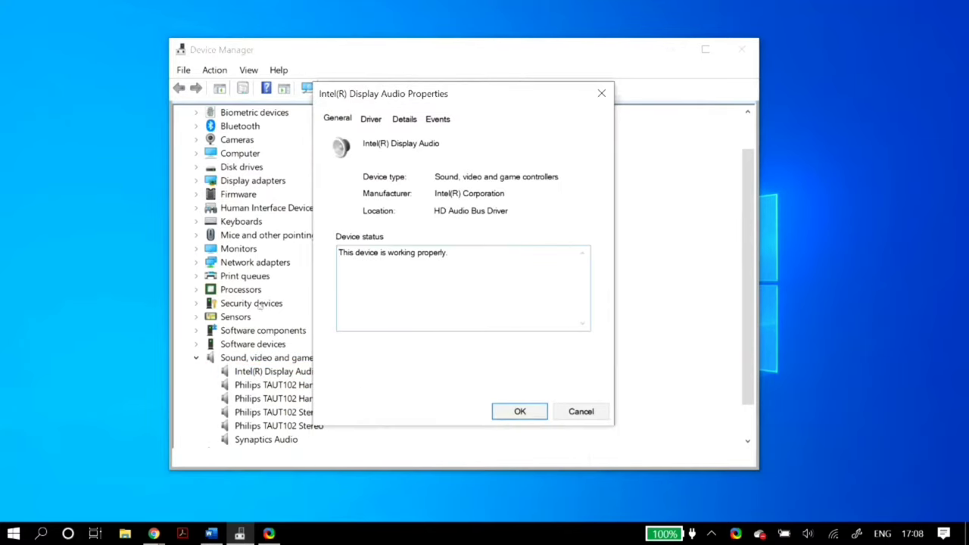
pyautogui.click(370, 119)
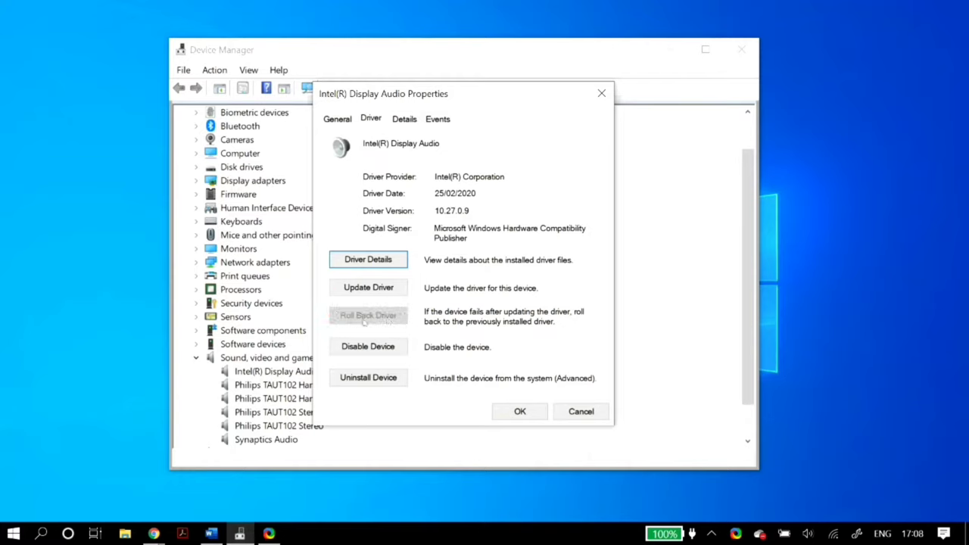
pyautogui.click(520, 413)
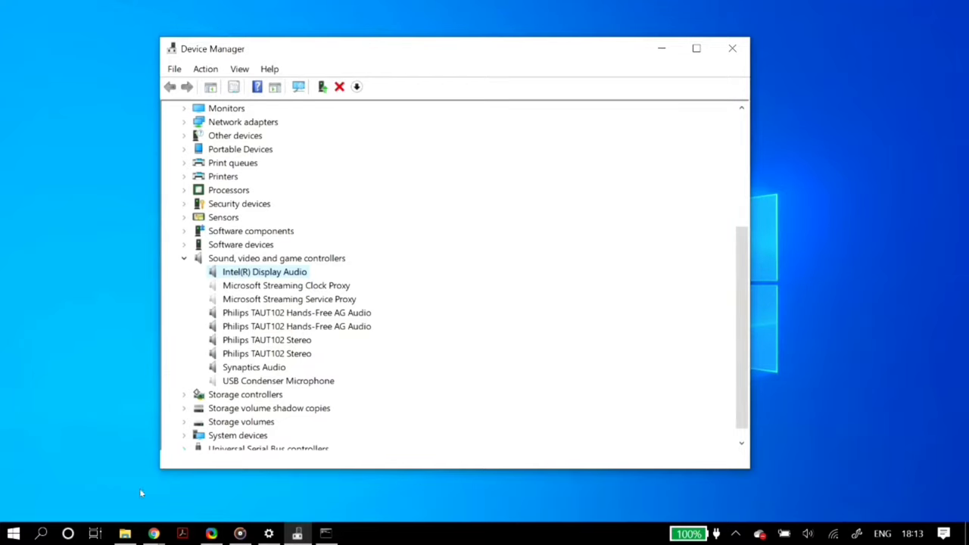
# Step: On the Lenovo Audio Driver page, start the driver download and cancel it
pyautogui.moveTo(154, 533)
pyautogui.click(249, 483)
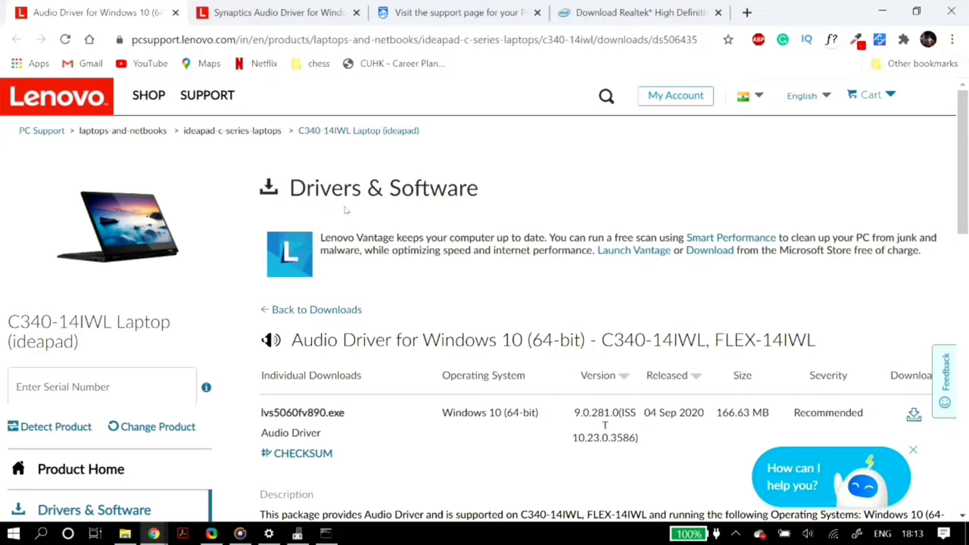
pyautogui.scroll(-1, 346, 210)
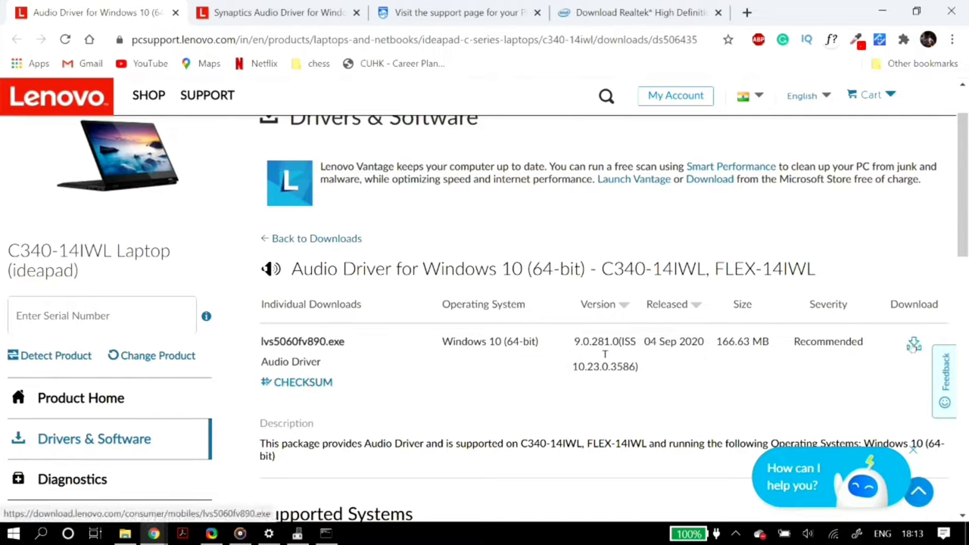
pyautogui.click(914, 344)
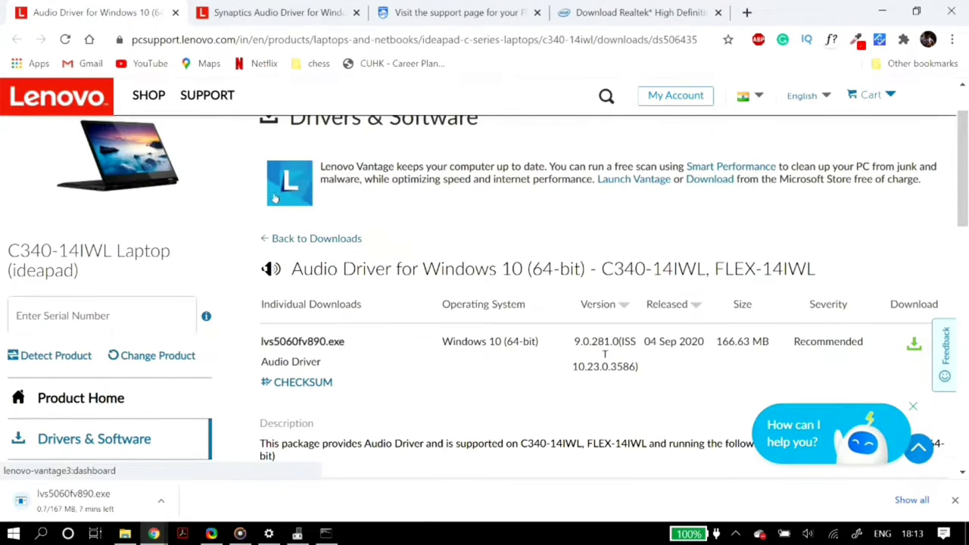
pyautogui.click(161, 501)
pyautogui.click(181, 476)
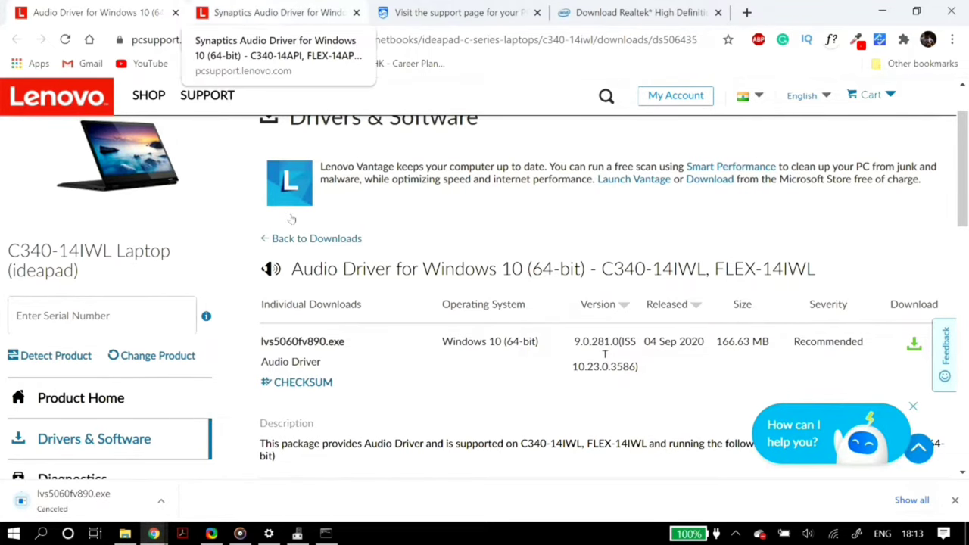
# Step: Compare the Synaptics Audio Driver page with the Synaptics Audio device in Device Manager
pyautogui.click(254, 6)
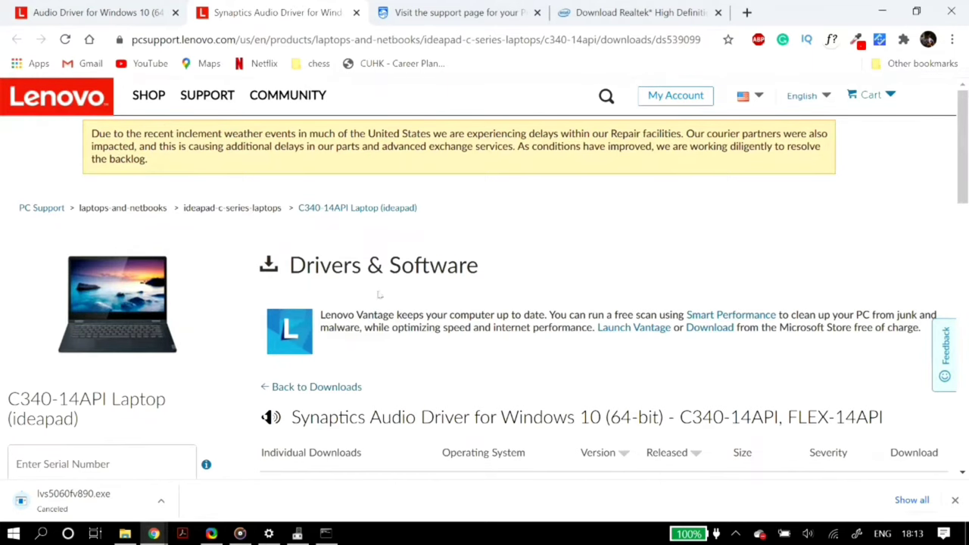
pyautogui.scroll(-2, 380, 296)
pyautogui.scroll(-1, 380, 295)
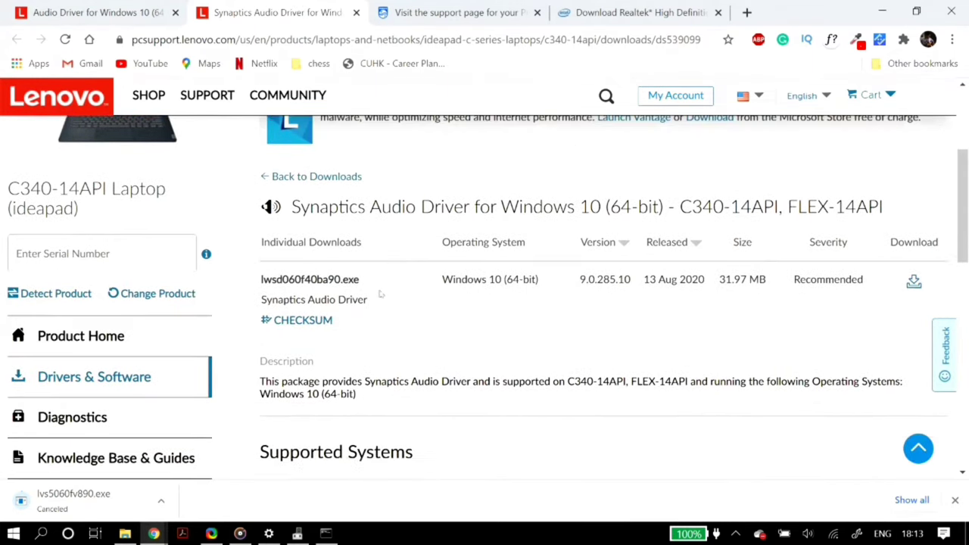
pyautogui.click(296, 533)
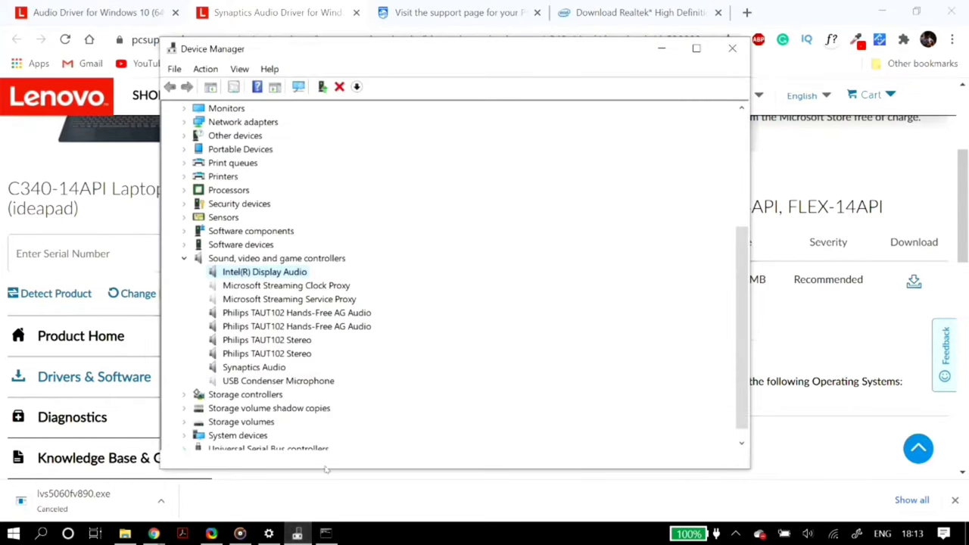
pyautogui.click(271, 367)
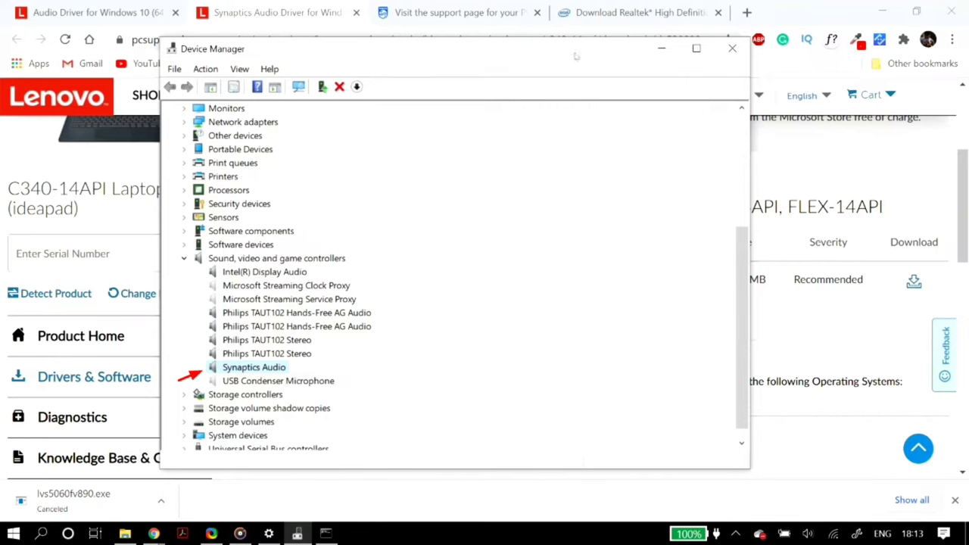
pyautogui.click(660, 48)
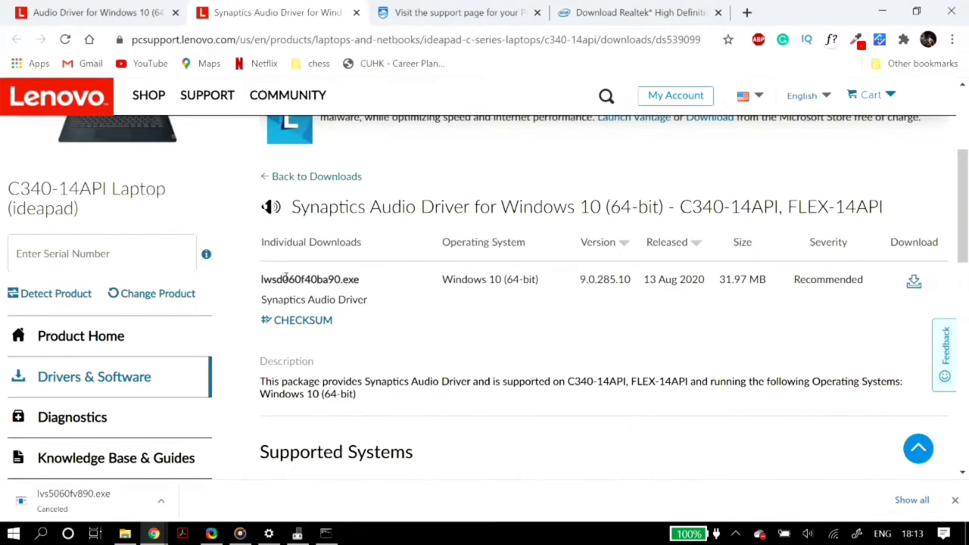
# Step: Start the Synaptics Audio Driver (lwsd060f40ba90.exe) download and cancel it
pyautogui.moveTo(261, 278); pyautogui.dragTo(373, 285)
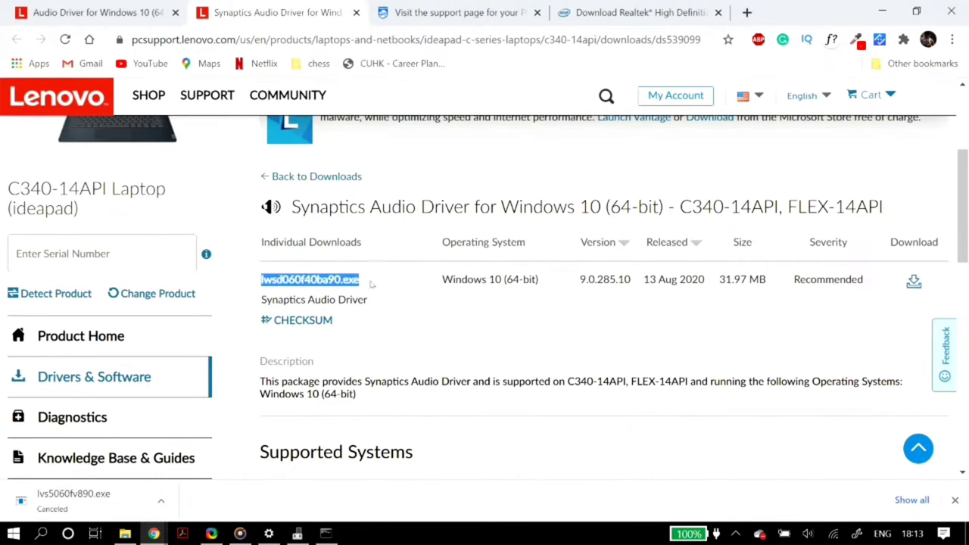
pyautogui.click(405, 318)
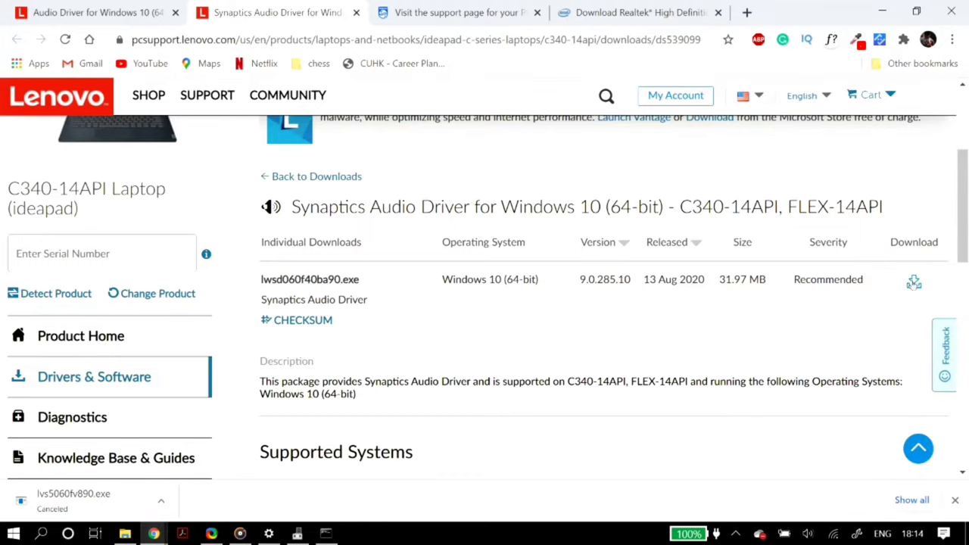
pyautogui.click(913, 281)
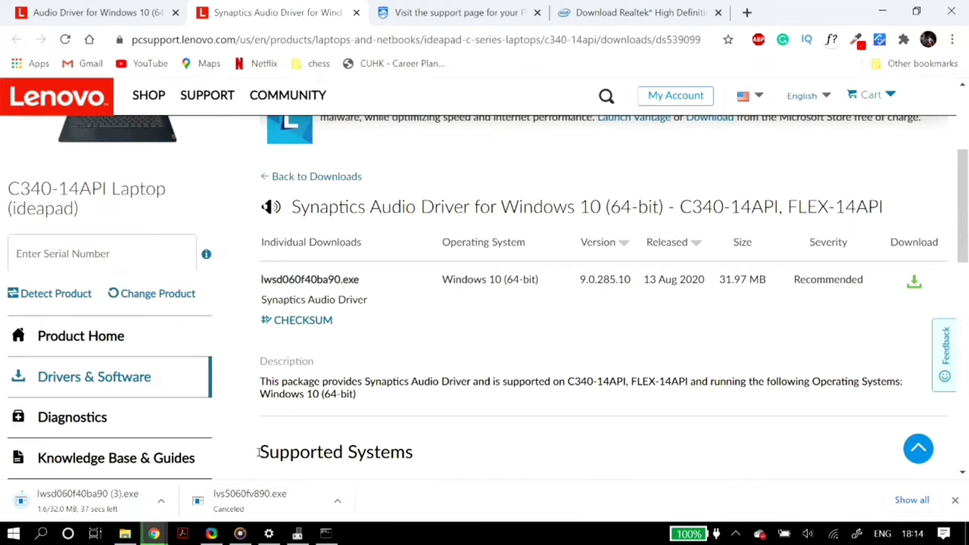
pyautogui.click(170, 504)
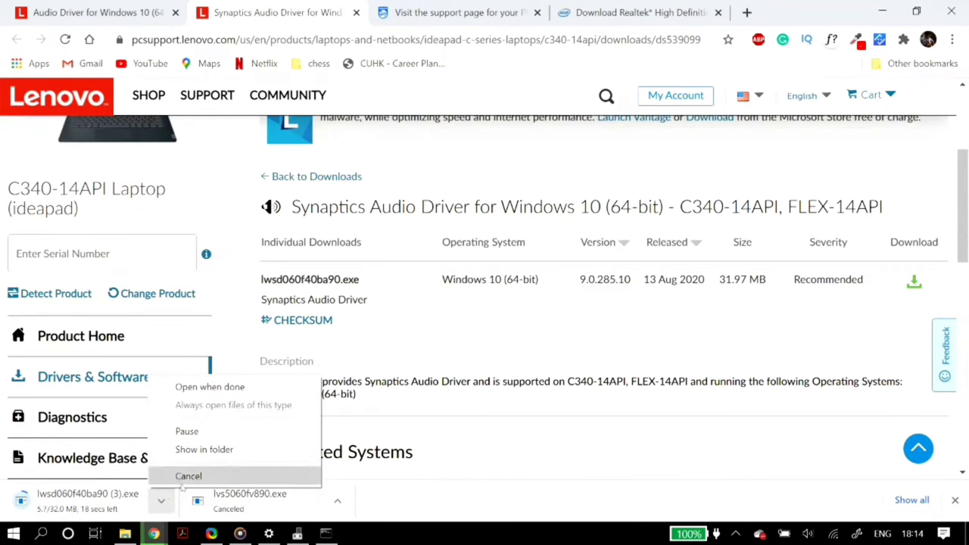
pyautogui.click(188, 476)
pyautogui.scroll(3, 410, 346)
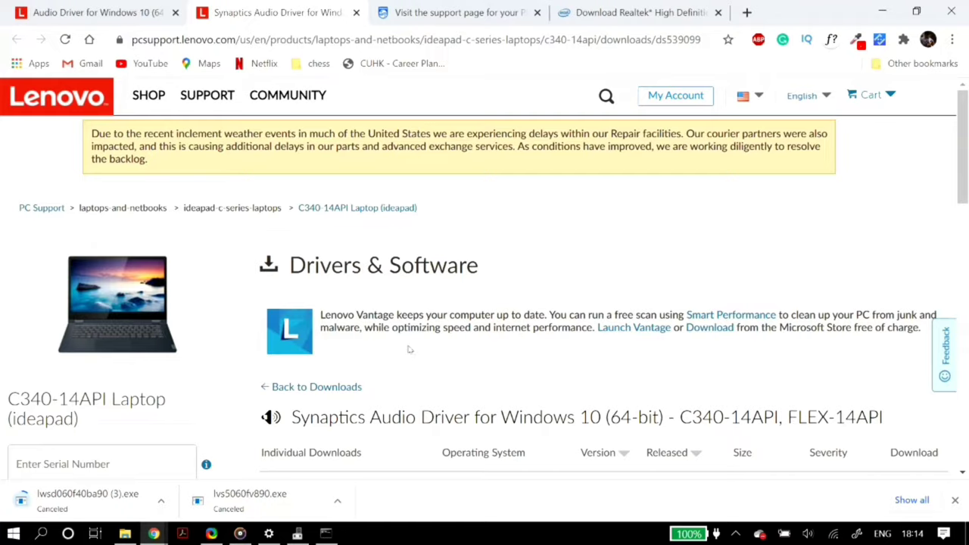
# Step: Launch Device Manager's Add legacy hardware wizard from the Action menu
pyautogui.click(876, 17)
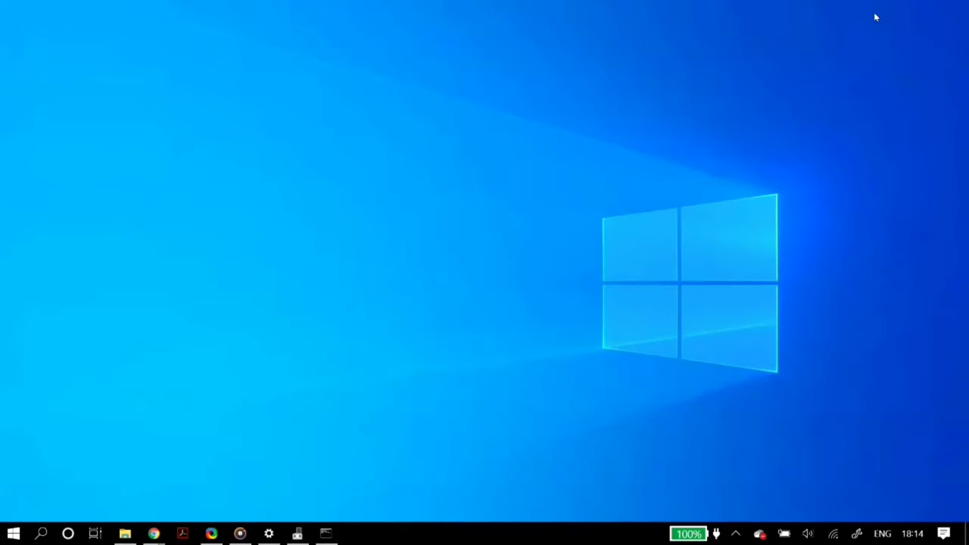
pyautogui.click(299, 533)
pyautogui.press('Left')
pyautogui.press('Left')
pyautogui.scroll(2, 399, 286)
pyautogui.click(205, 69)
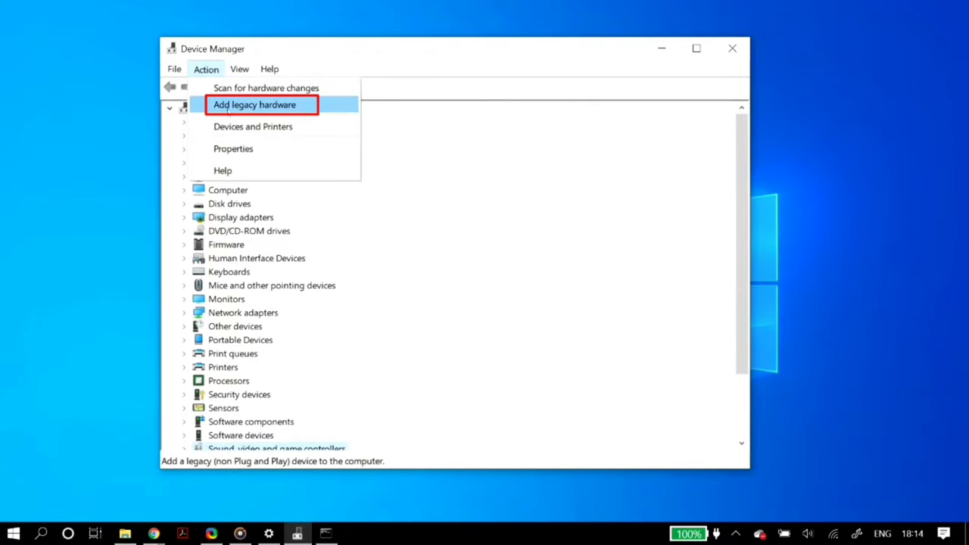
pyautogui.click(309, 106)
# Step: Choose manual hardware selection and the Sound, video and game controllers category
pyautogui.moveTo(333, 130); pyautogui.dragTo(346, 84)
pyautogui.click(530, 394)
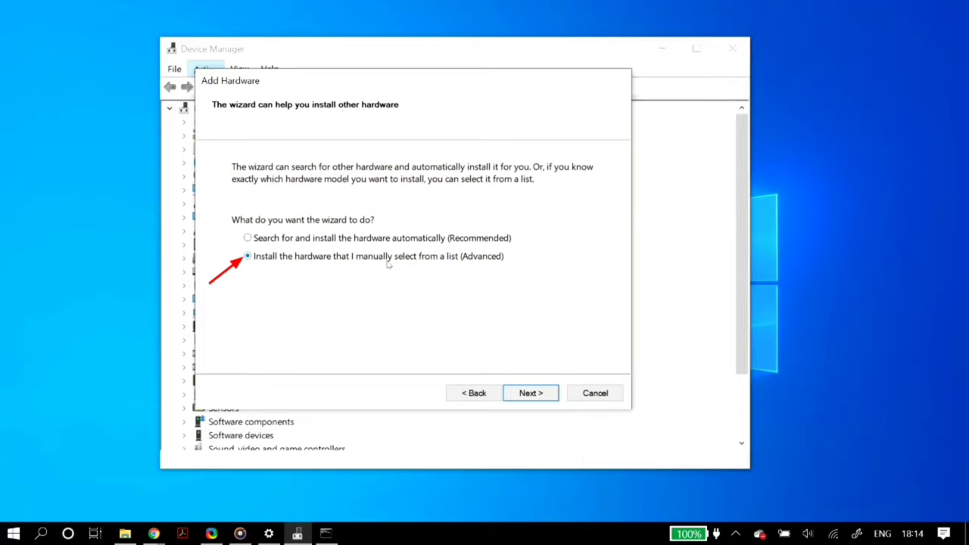
pyautogui.click(529, 393)
pyautogui.scroll(-10, 415, 284)
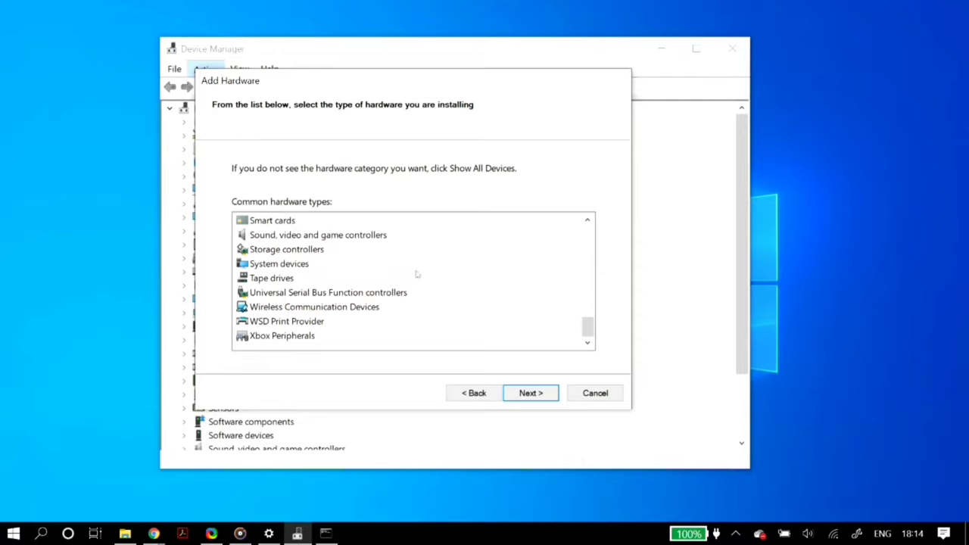
pyautogui.click(356, 237)
pyautogui.doubleClick(300, 237)
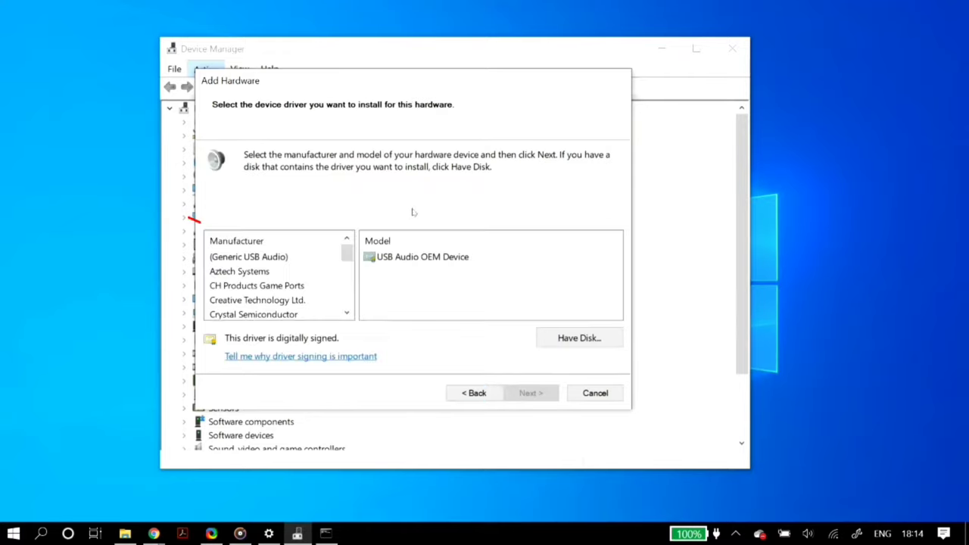
# Step: Install Generic USB Audio's USB Audio OEM Device, finish the wizard, and return to Chrome
pyautogui.click(258, 261)
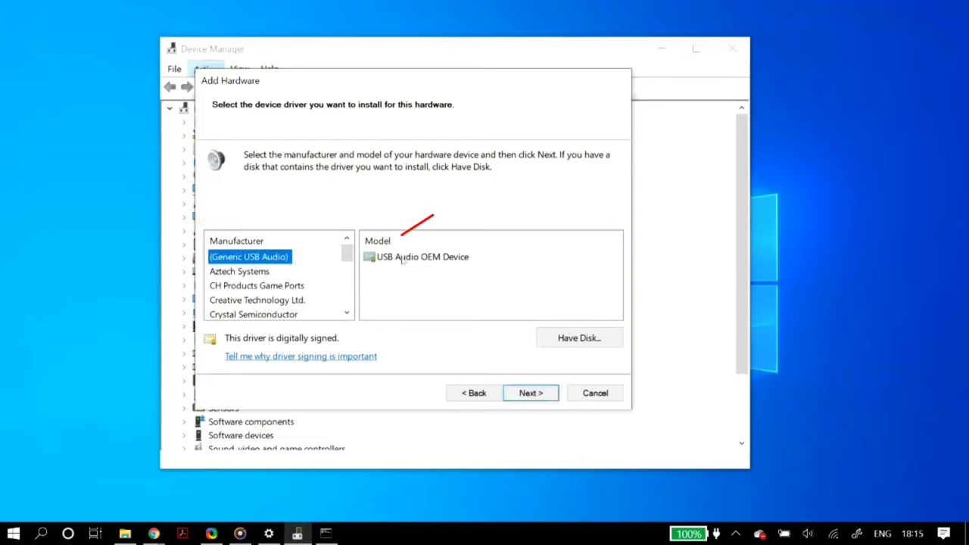
pyautogui.click(435, 258)
pyautogui.click(536, 395)
pyautogui.click(534, 394)
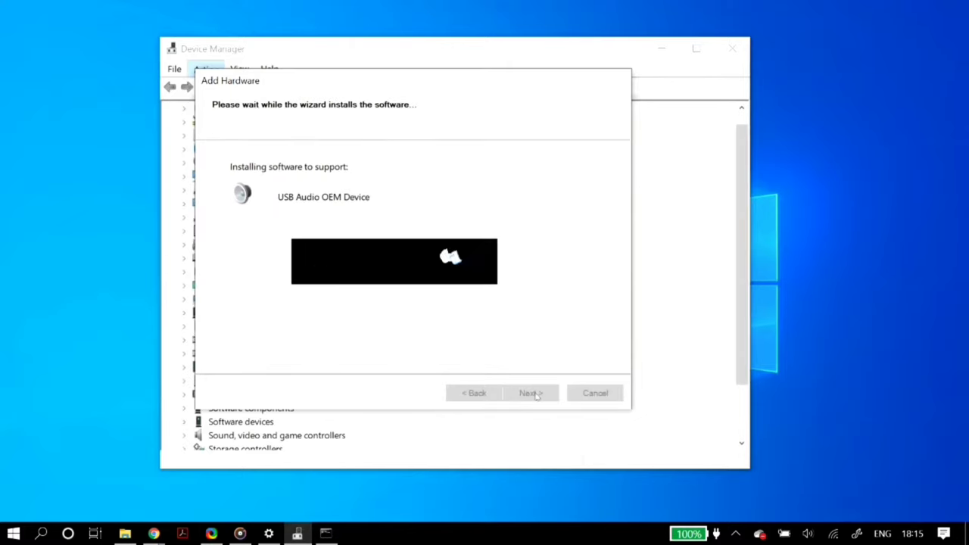
pyautogui.click(531, 393)
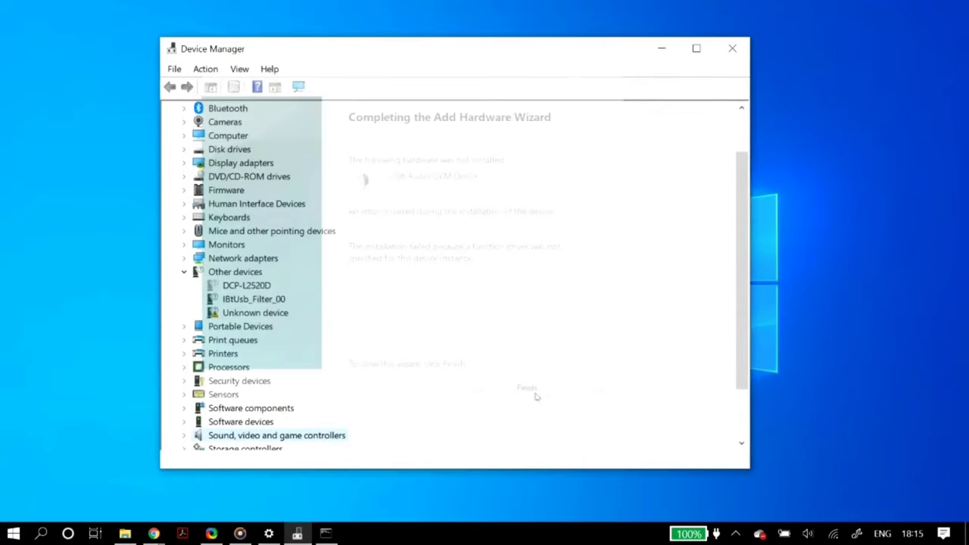
pyautogui.click(154, 533)
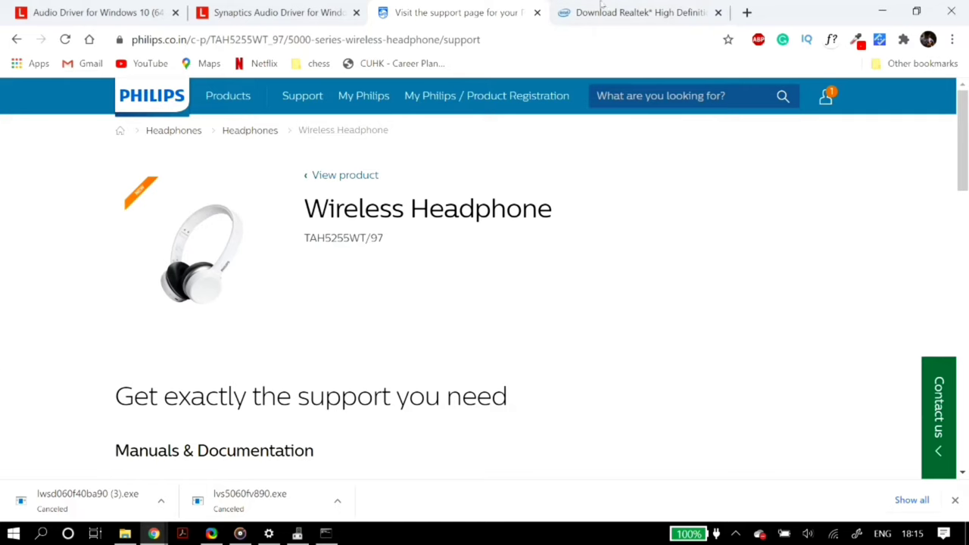
# Step: Look over the Intel Realtek High Definition Audio Driver's Available Downloads, then minimize Chrome
pyautogui.click(683, 9)
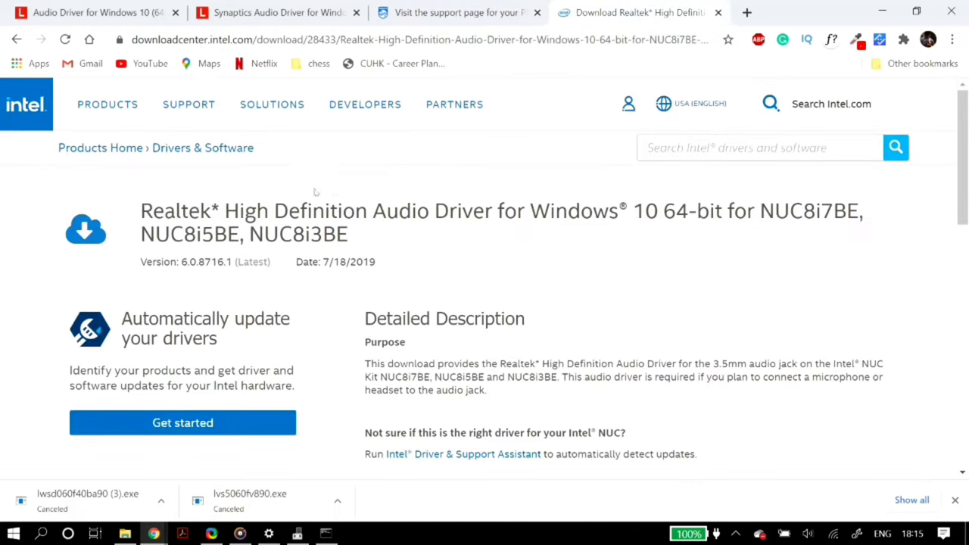
pyautogui.moveTo(141, 211); pyautogui.dragTo(724, 213)
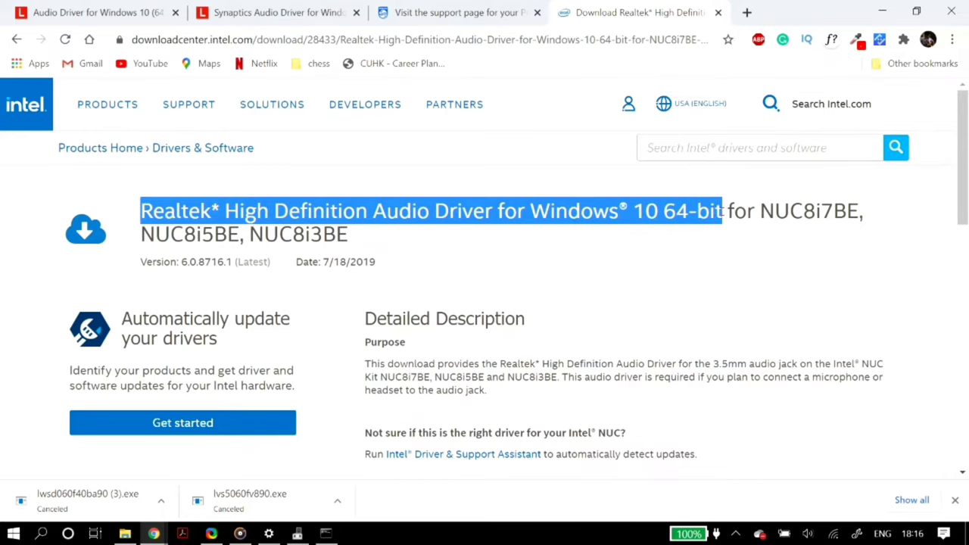
pyautogui.click(540, 277)
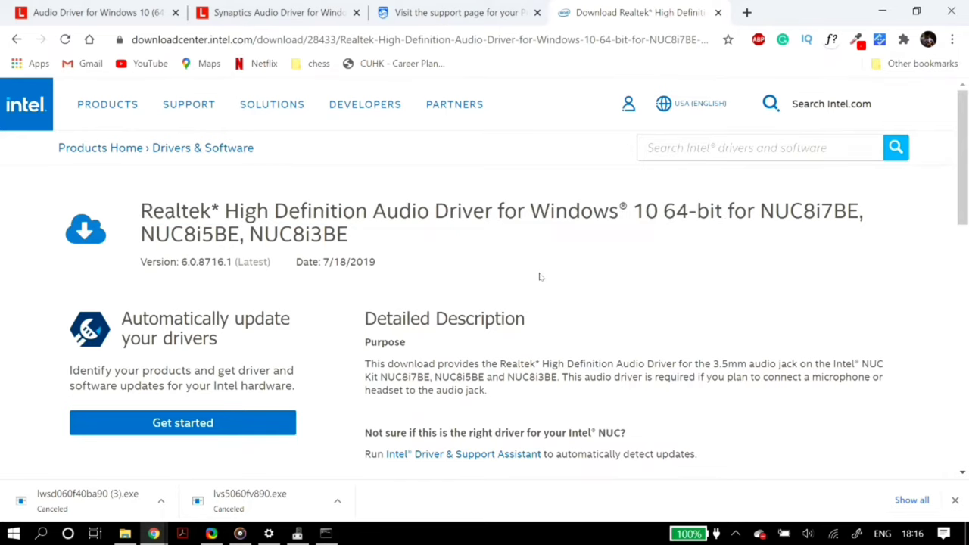
pyautogui.scroll(-3, 541, 278)
pyautogui.moveTo(183, 427); pyautogui.dragTo(209, 397)
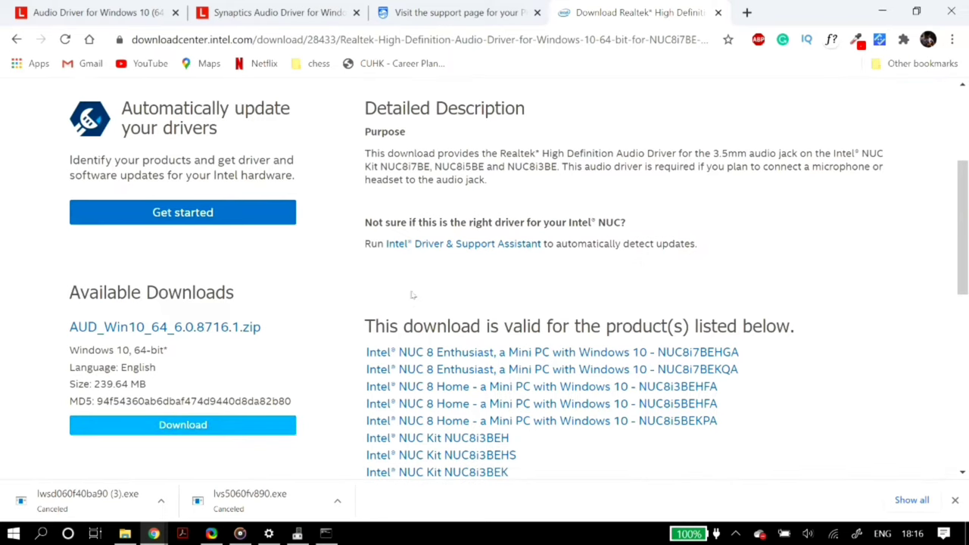
pyautogui.scroll(3, 412, 295)
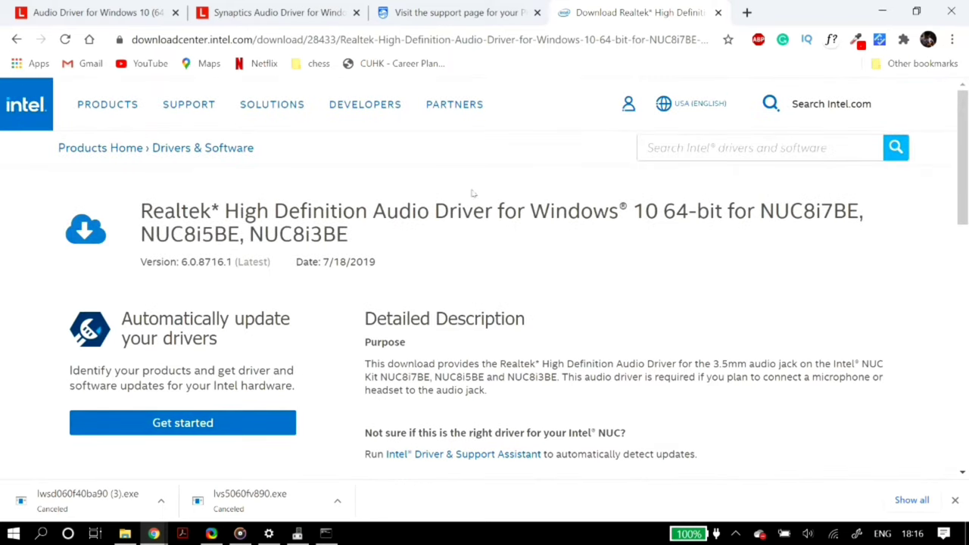
pyautogui.click(881, 10)
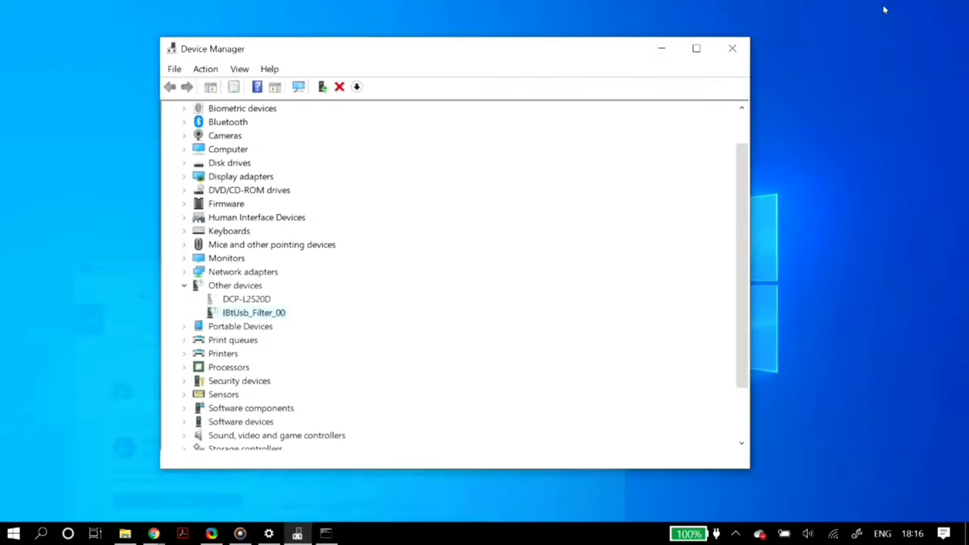
# Step: Close Device Manager and start Command Prompt as administrator
pyautogui.click(733, 48)
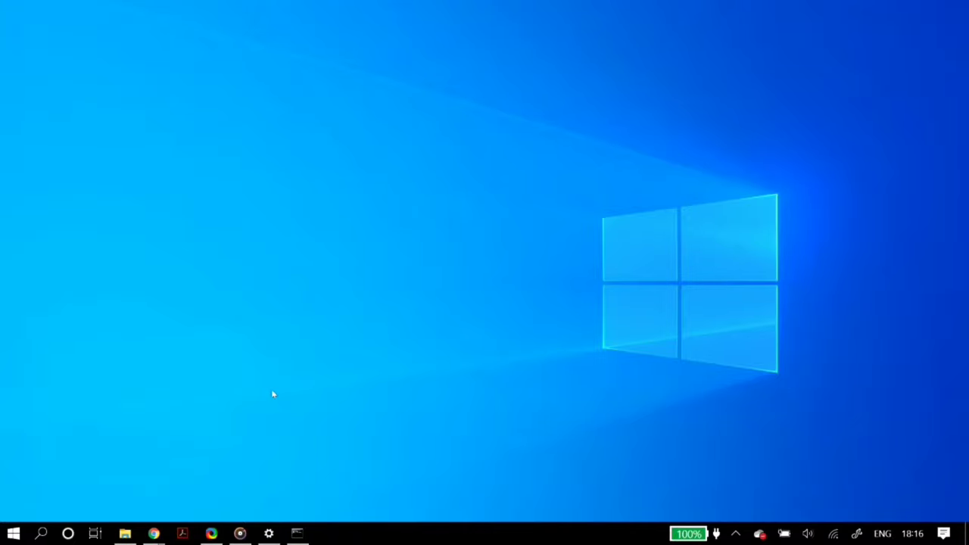
pyautogui.press('super')
pyautogui.write('com')
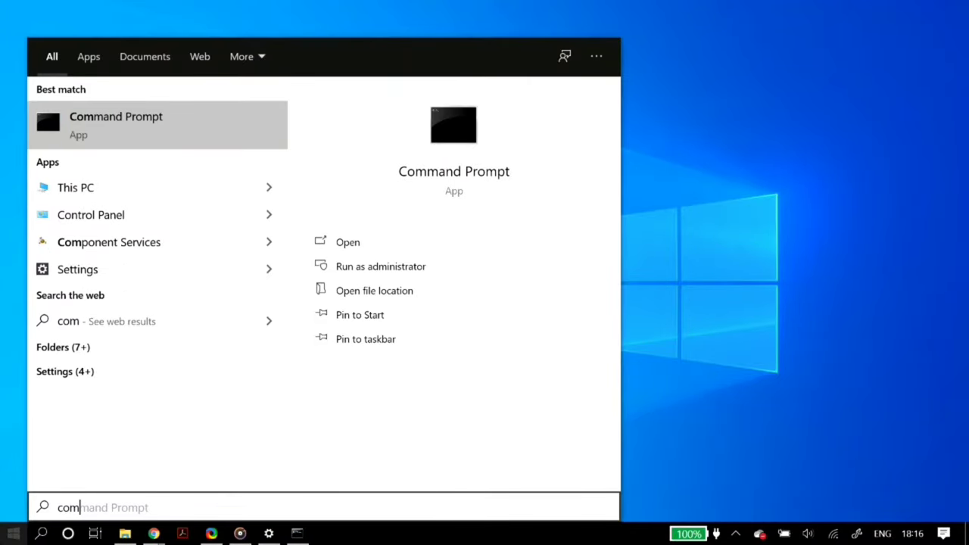
pyautogui.rightClick(125, 133)
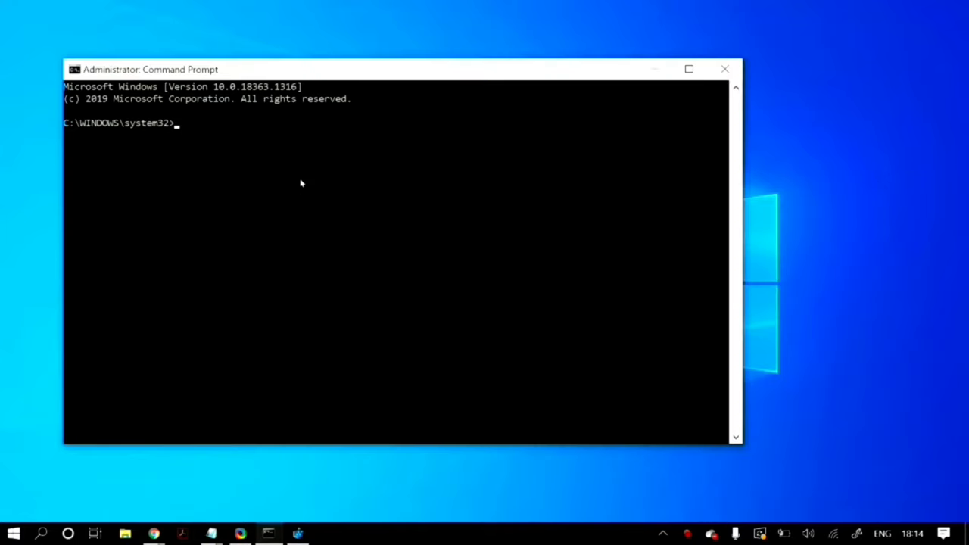
# Step: Run DISM /online /cleanup-image with /checkhealth, /scanhealth and /restorehealth
pyautogui.write('dism /online /cleanup-image /checkhealth')
pyautogui.press('Return')
pyautogui.press('Up')
pyautogui.press('BackSpace')
pyautogui.press('BackSpace')
pyautogui.press('BackSpace')
pyautogui.press('BackSpace')
pyautogui.press('BackSpace')
pyautogui.press('BackSpace')
pyautogui.press('BackSpace')
pyautogui.press('BackSpace')
pyautogui.press('BackSpace')
pyautogui.press('BackSpace')
pyautogui.press('BackSpace')
pyautogui.write('scanhealth')
pyautogui.press('Return')
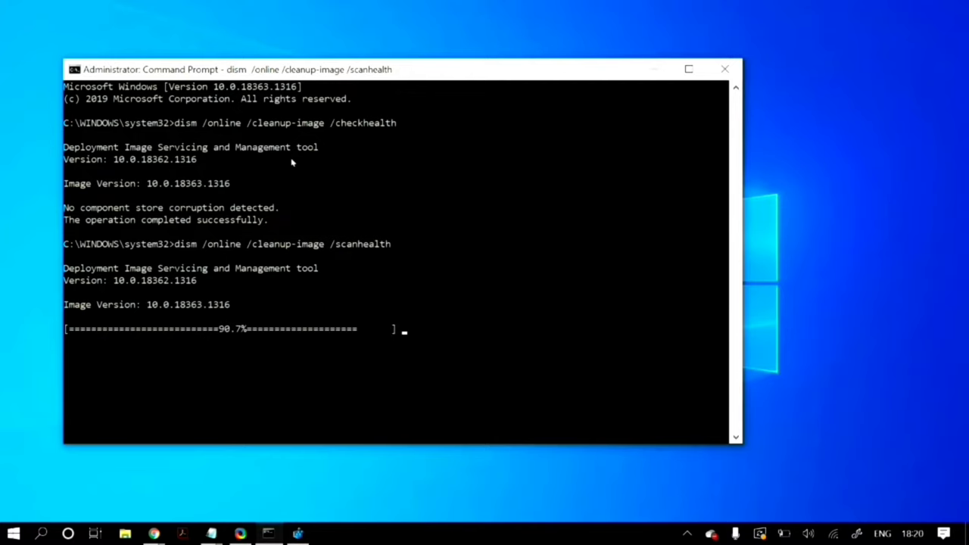
pyautogui.press('Up')
pyautogui.press('BackSpace')
pyautogui.press('BackSpace')
pyautogui.press('BackSpace')
pyautogui.press('BackSpace')
pyautogui.press('BackSpace')
pyautogui.press('BackSpace')
pyautogui.press('BackSpace')
pyautogui.press('BackSpace')
pyautogui.press('BackSpace')
pyautogui.press('BackSpace')
pyautogui.write('restorehealth')
pyautogui.press('Return')
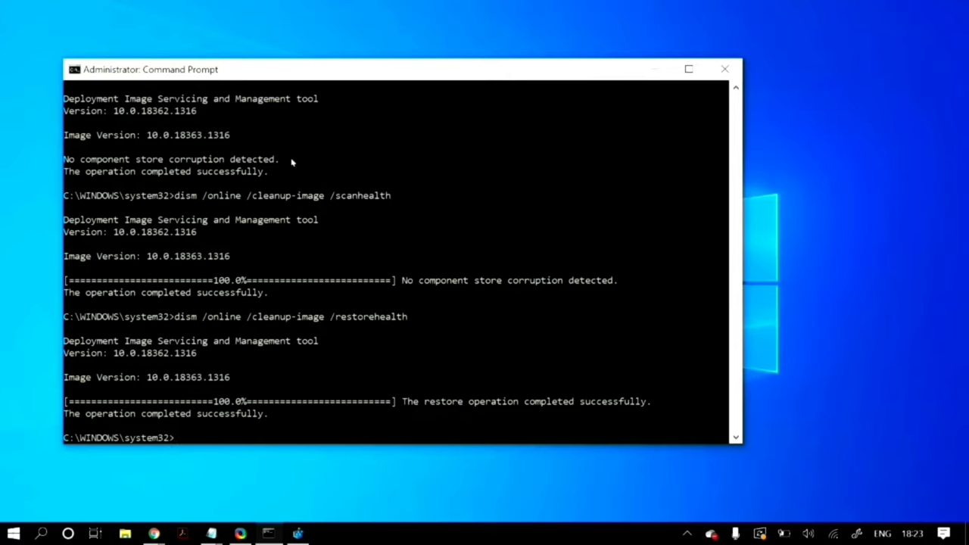
# Step: Run DISM restorehealth with /Source:C:RepairSourceWindows /LimitAccess, then sfc /scannow, and close the window
pyautogui.write('dism /online /cleanup-image /restorehealth /Source:C:RepairSourceWindows /LimitAccess')
pyautogui.press('Return')
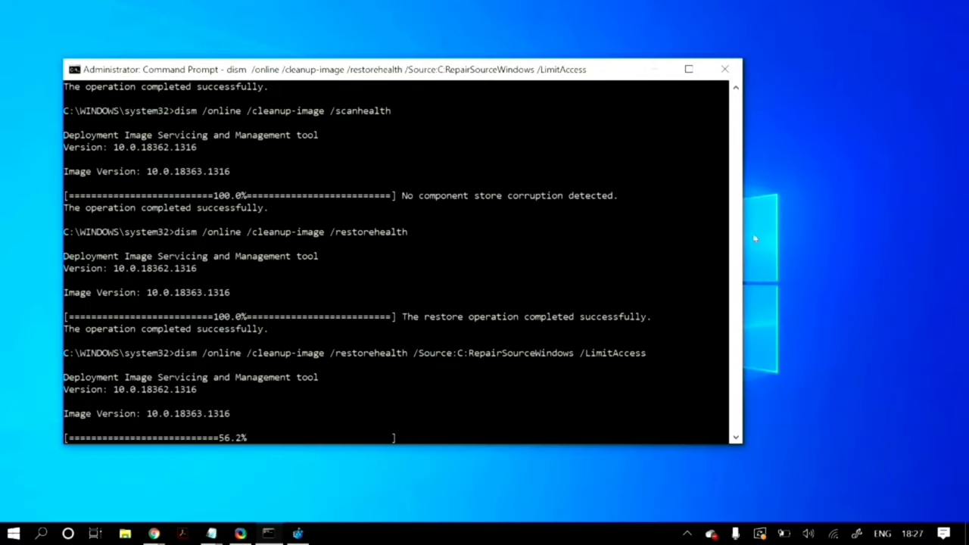
pyautogui.write('sfc /scannow')
pyautogui.press('Return')
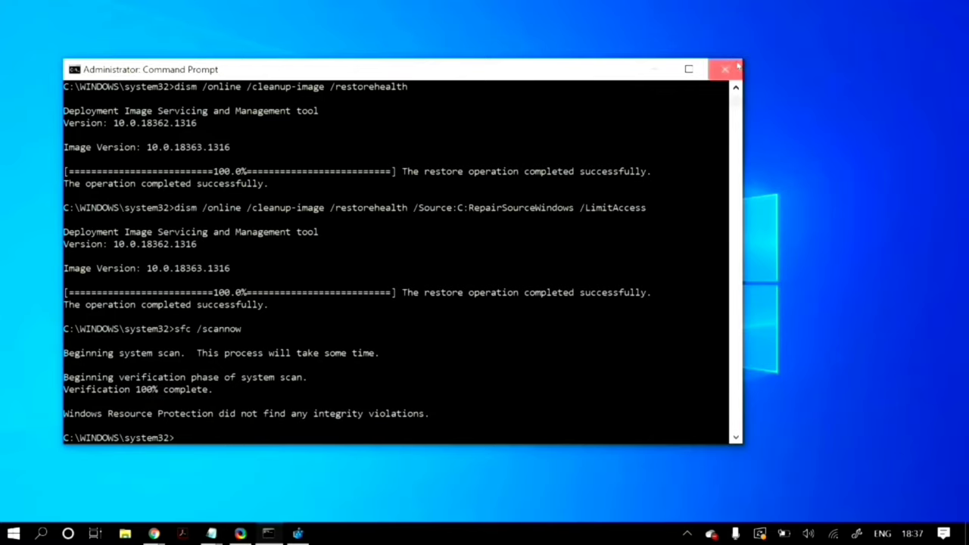
pyautogui.click(724, 69)
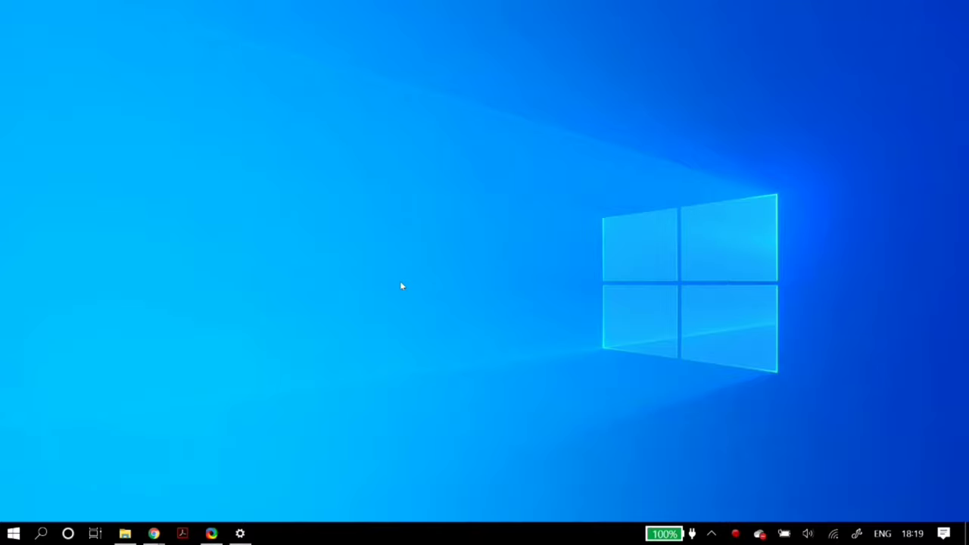
# Step: Open System Properties' Hardware tab via Control Panel's System and Security > System > Advanced system settings
pyautogui.click(13, 533)
pyautogui.write('contr')
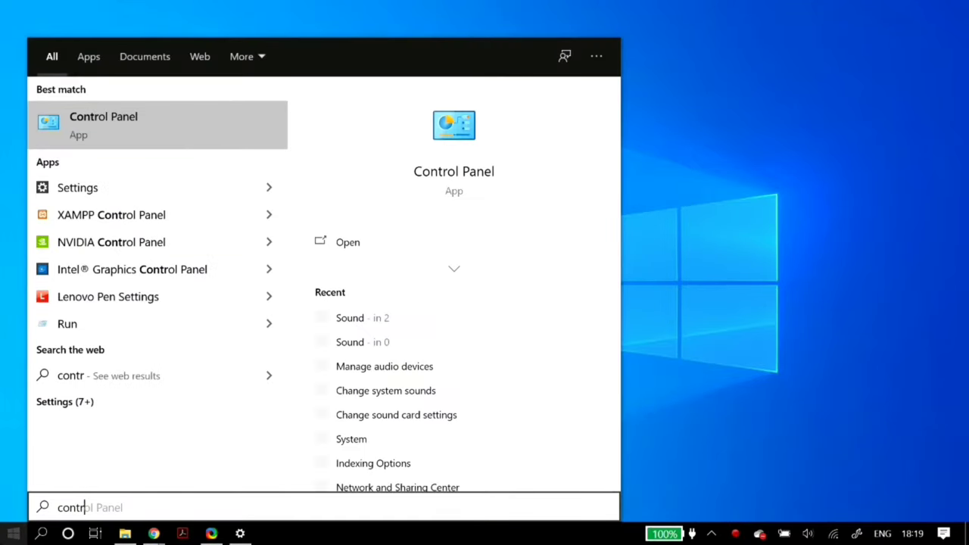
pyautogui.click(94, 117)
pyautogui.moveTo(288, 214); pyautogui.dragTo(364, 4)
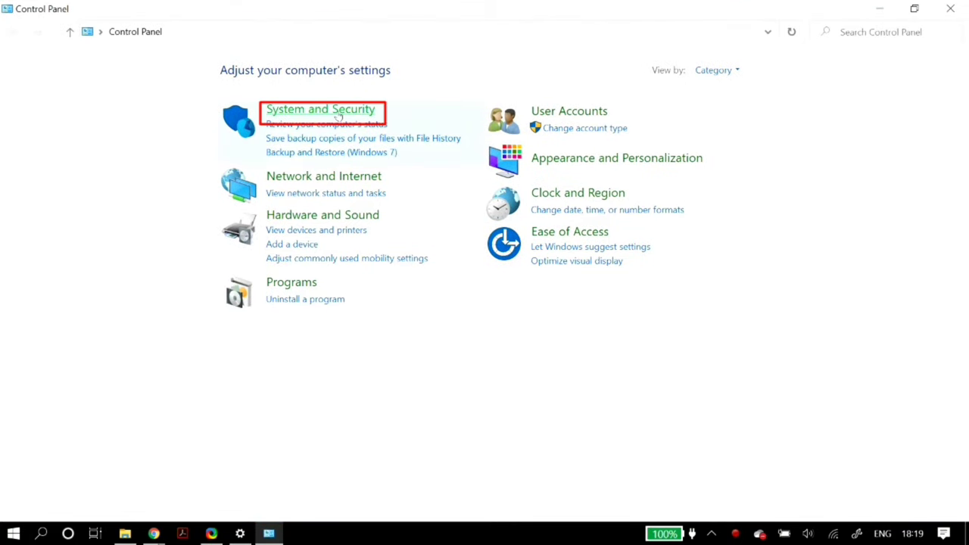
pyautogui.click(321, 108)
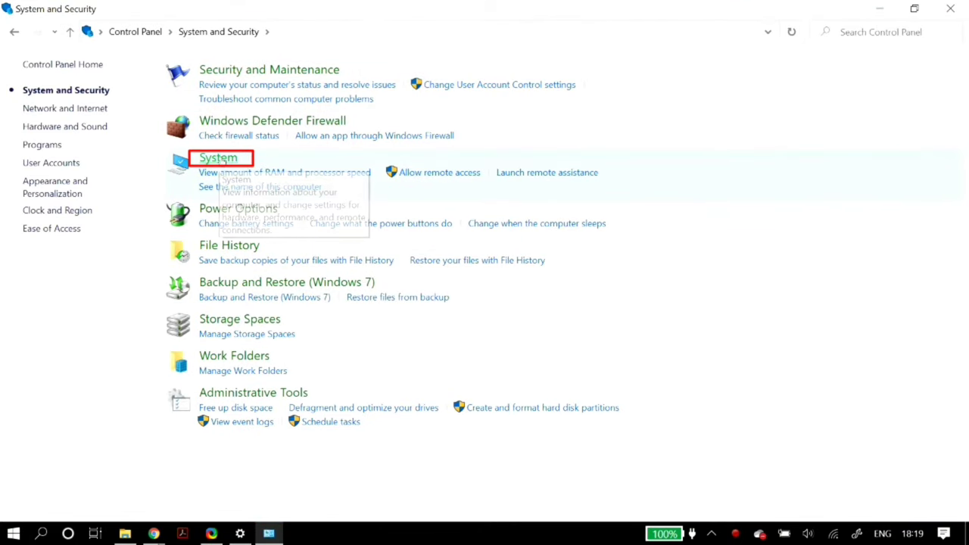
pyautogui.click(203, 158)
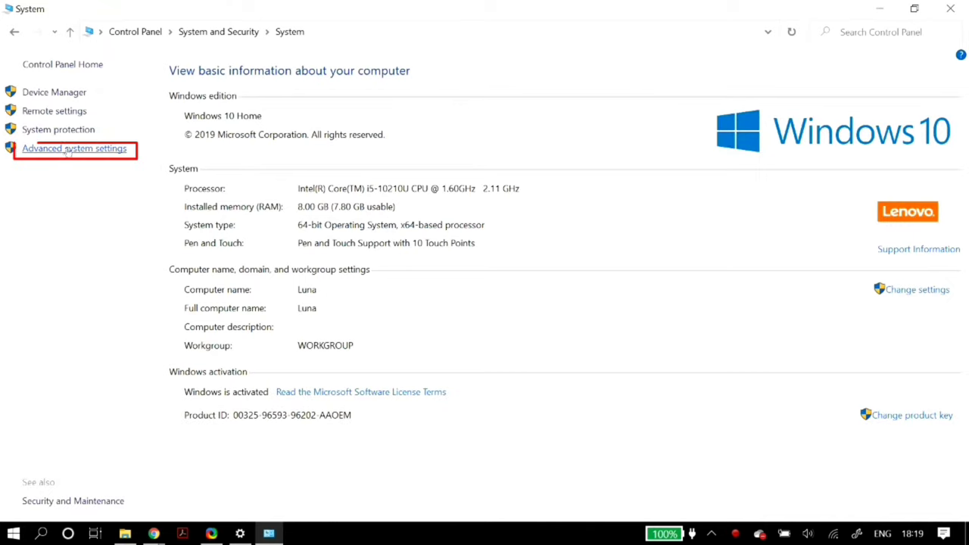
pyautogui.click(93, 153)
pyautogui.moveTo(177, 47); pyautogui.dragTo(388, 86)
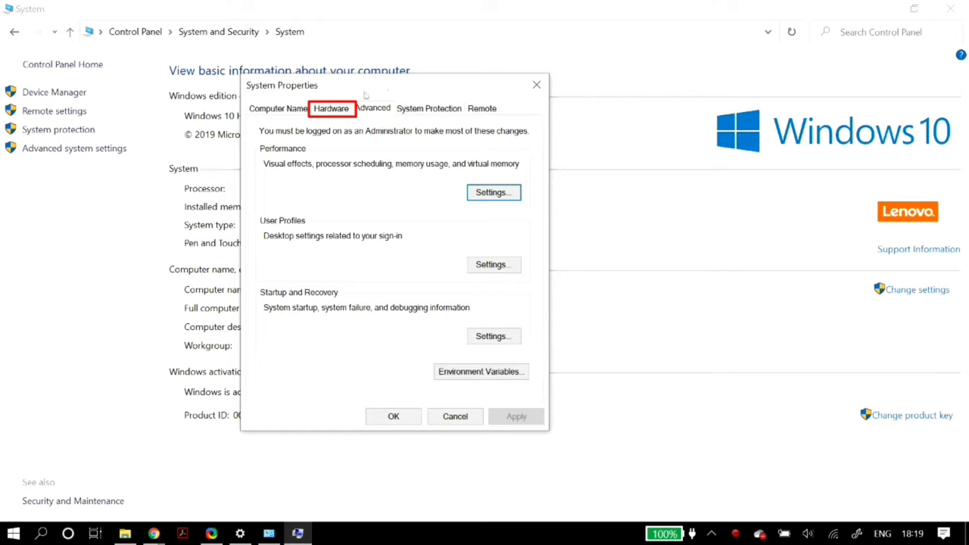
pyautogui.click(333, 110)
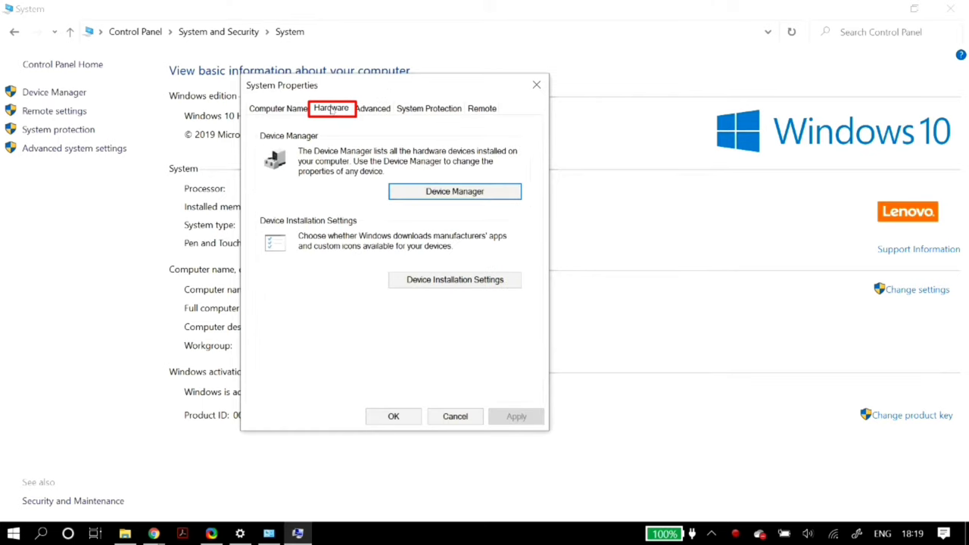
# Step: Set Device Installation Settings to No and save the changes
pyautogui.click(478, 284)
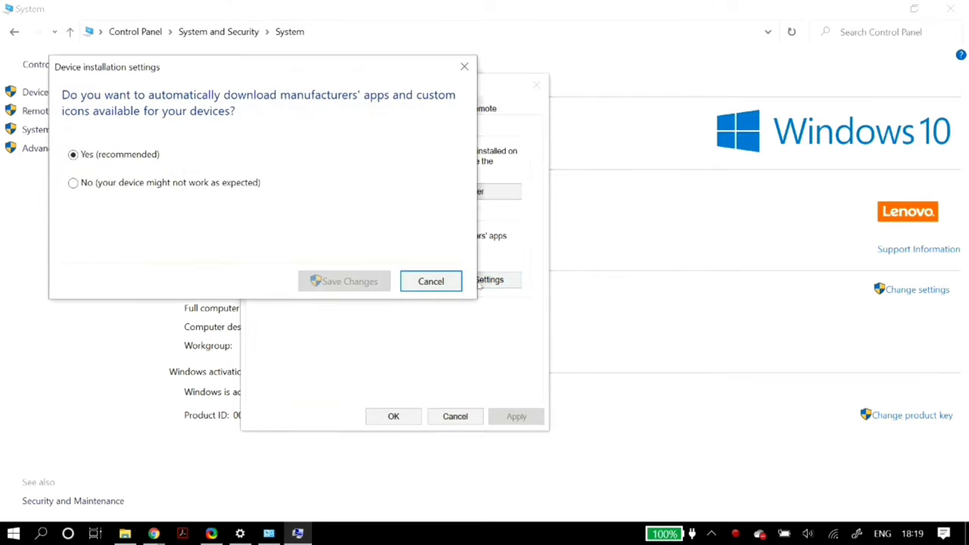
pyautogui.moveTo(297, 78); pyautogui.dragTo(419, 125)
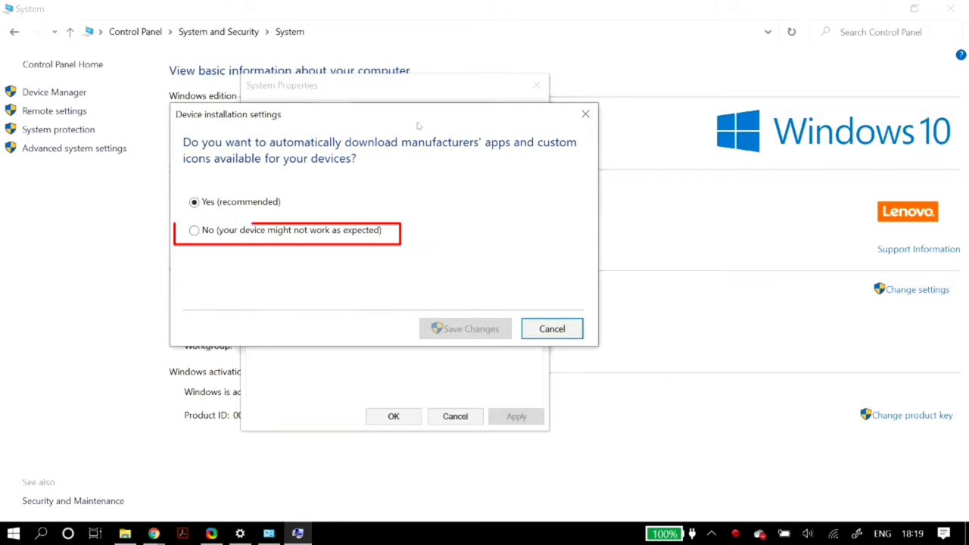
pyautogui.click(280, 235)
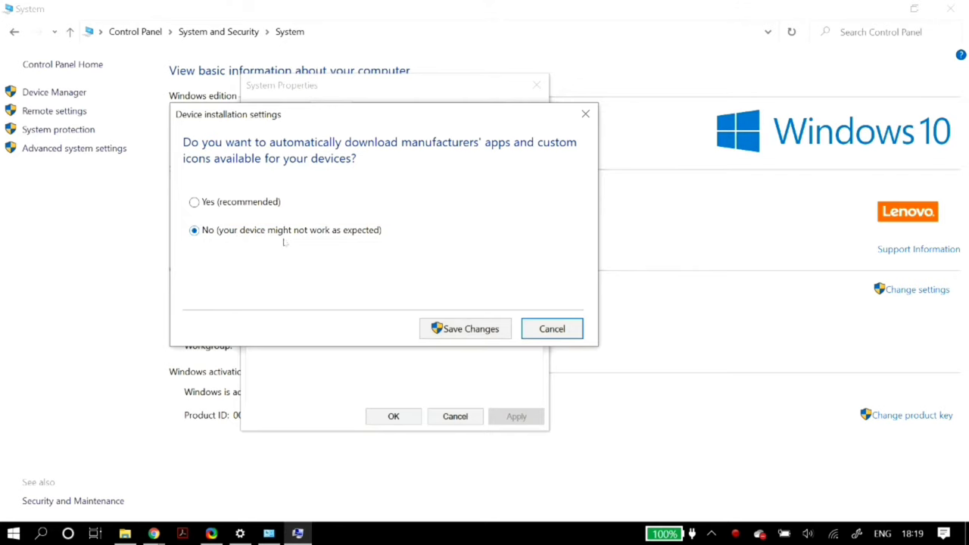
pyautogui.click(473, 327)
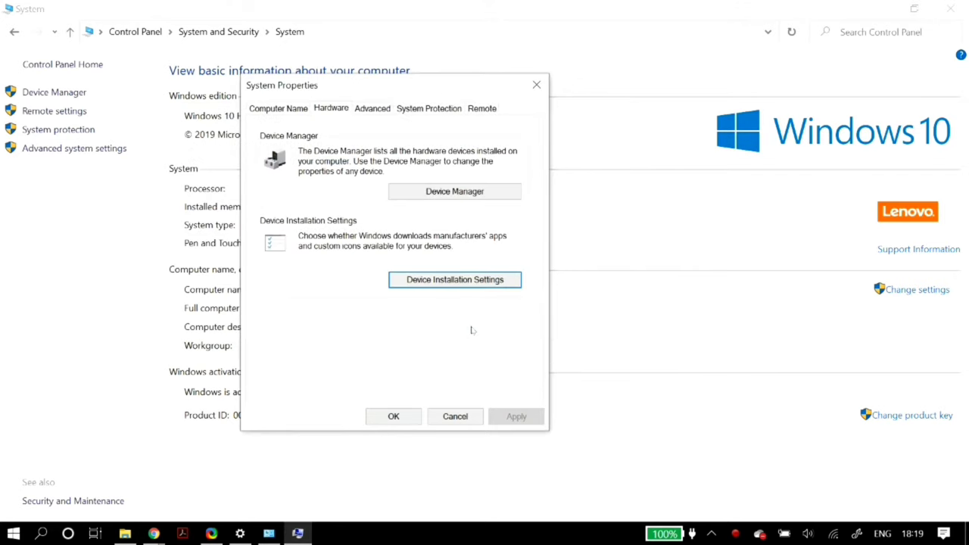